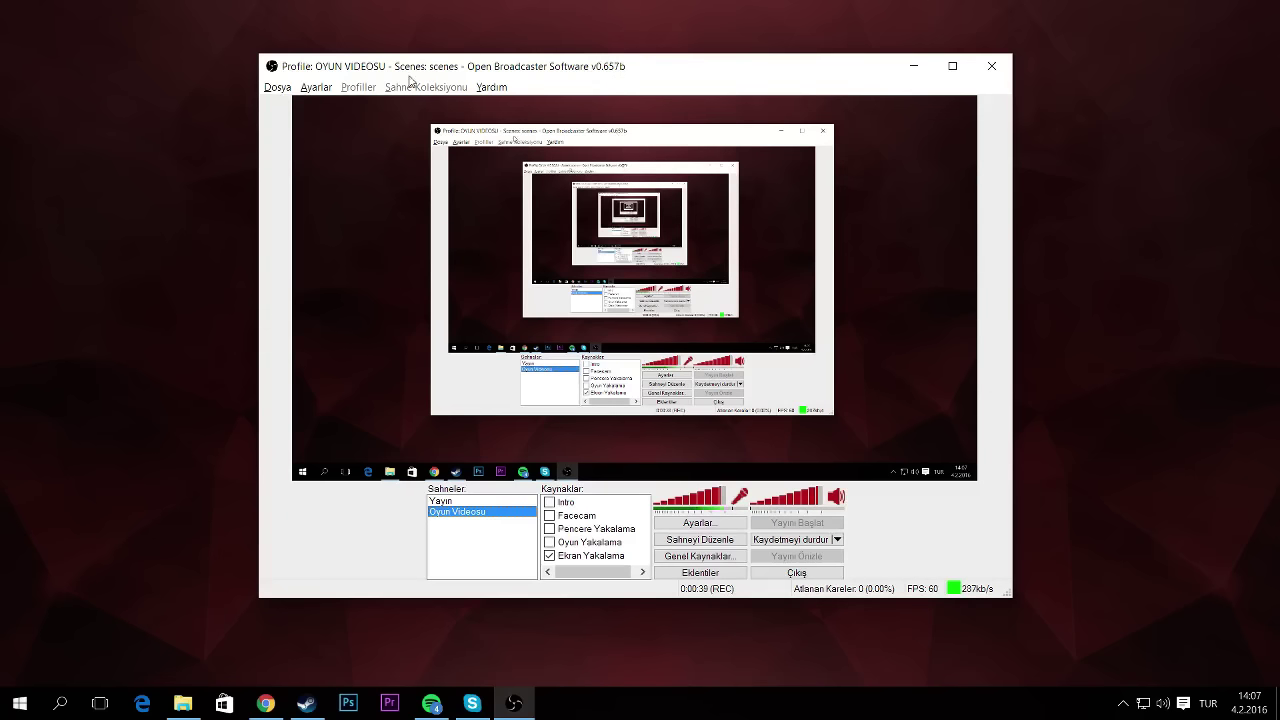
Step: Open the program's settings dialog (Ayarlar)
left_click(331, 87)
left_click(331, 87)
left_click(313, 88)
left_click(316, 90)
left_click(318, 92)
left_click(330, 105)
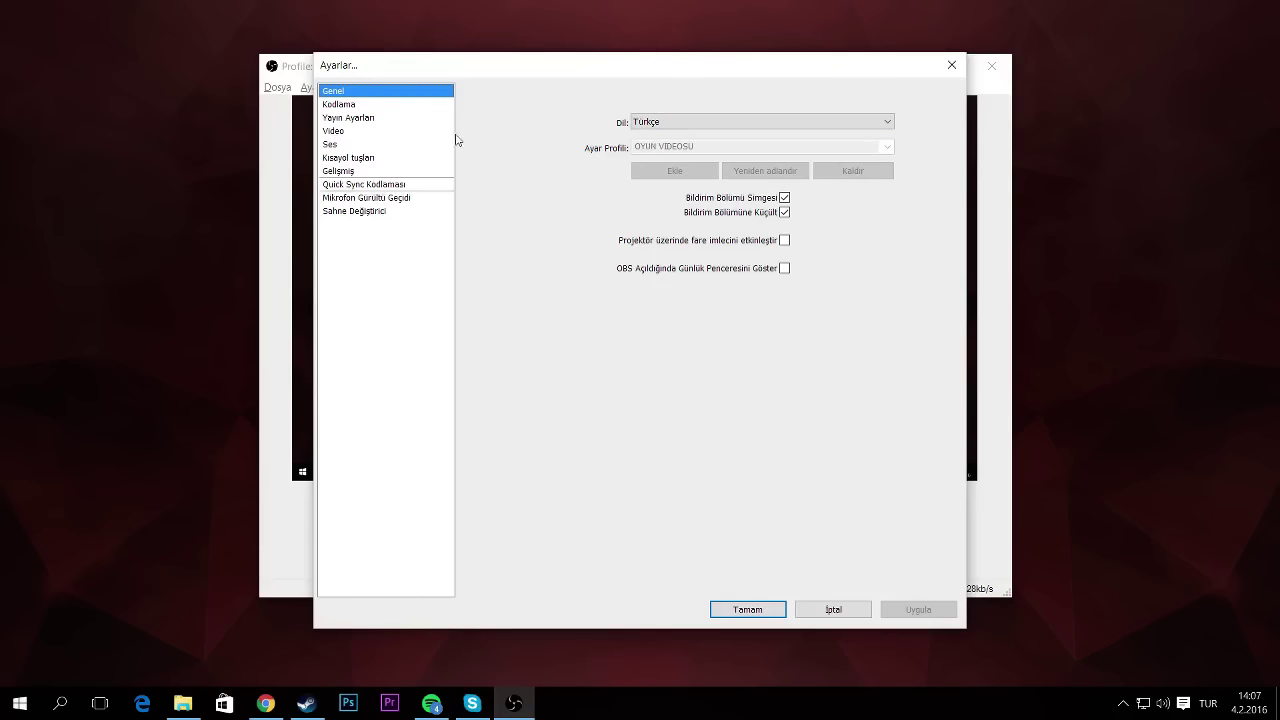
Step: Examine the encoding settings: the x264 encoder, the maximum video bitrate and the audio bitrate options
left_click(362, 106)
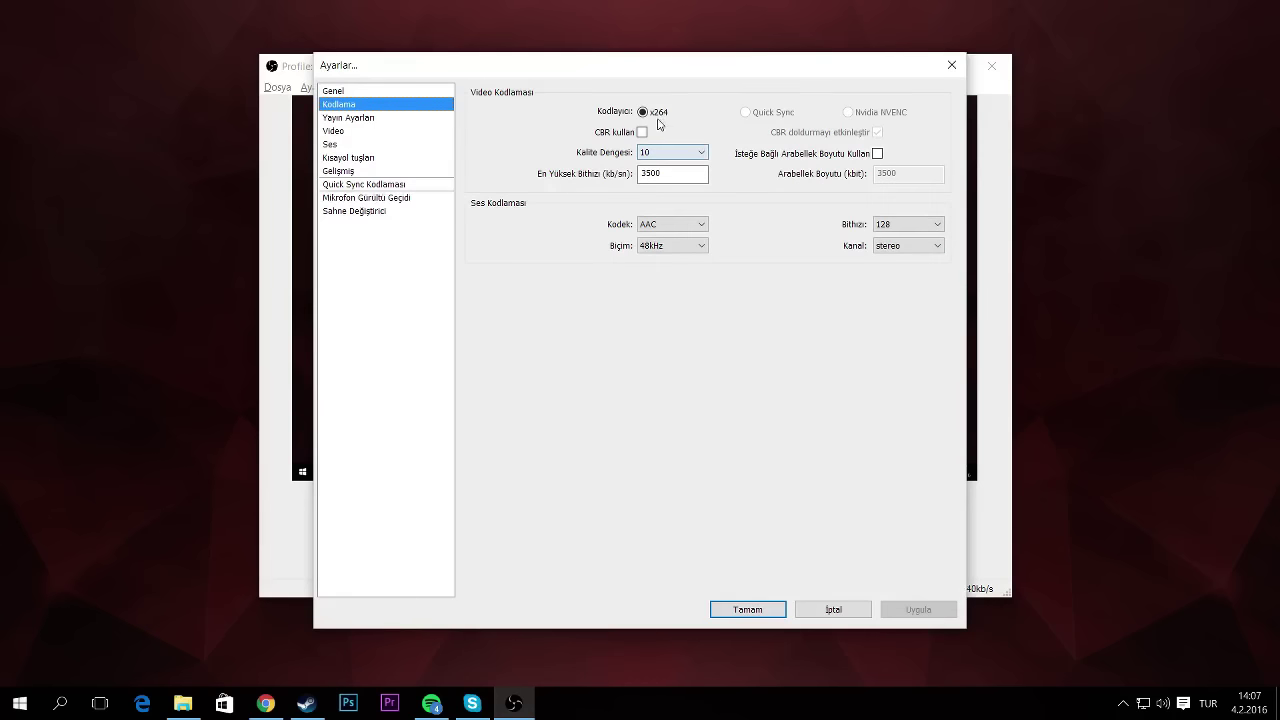
mouse_move(494, 71)
left_mouse_down()
mouse_move(497, 109)
mouse_move(500, 86)
left_mouse_up()
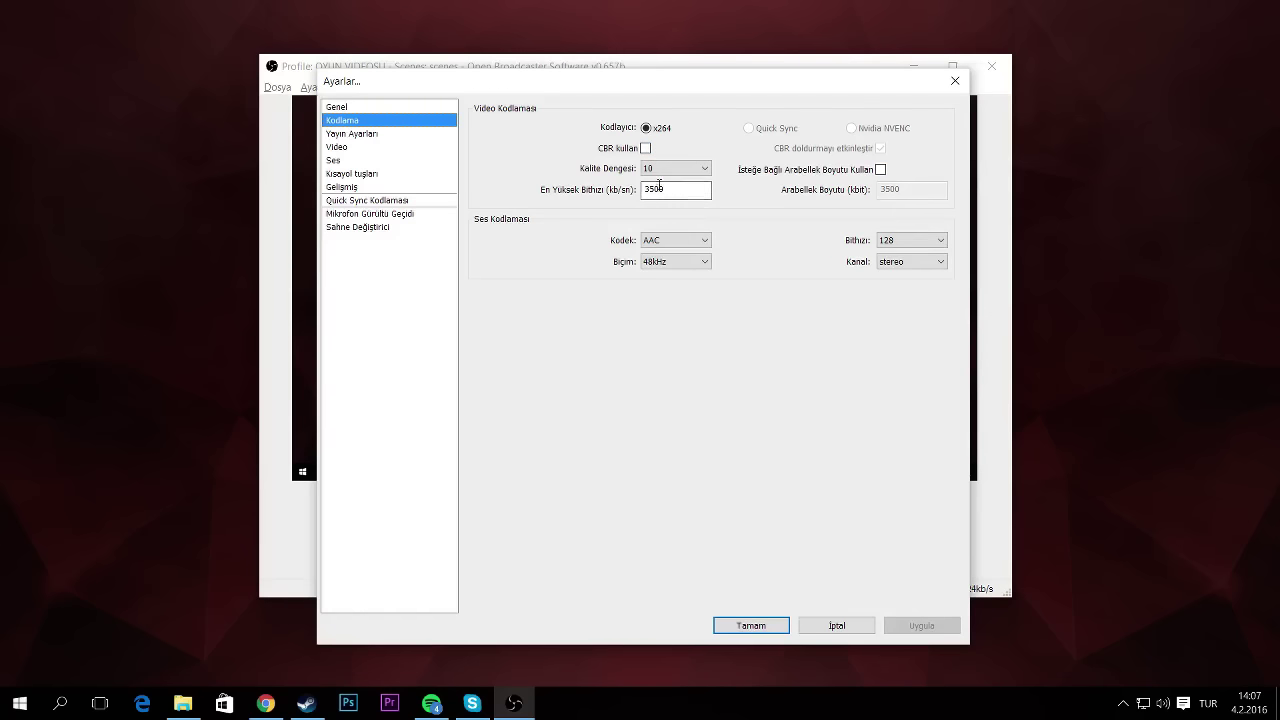
mouse_move(664, 171)
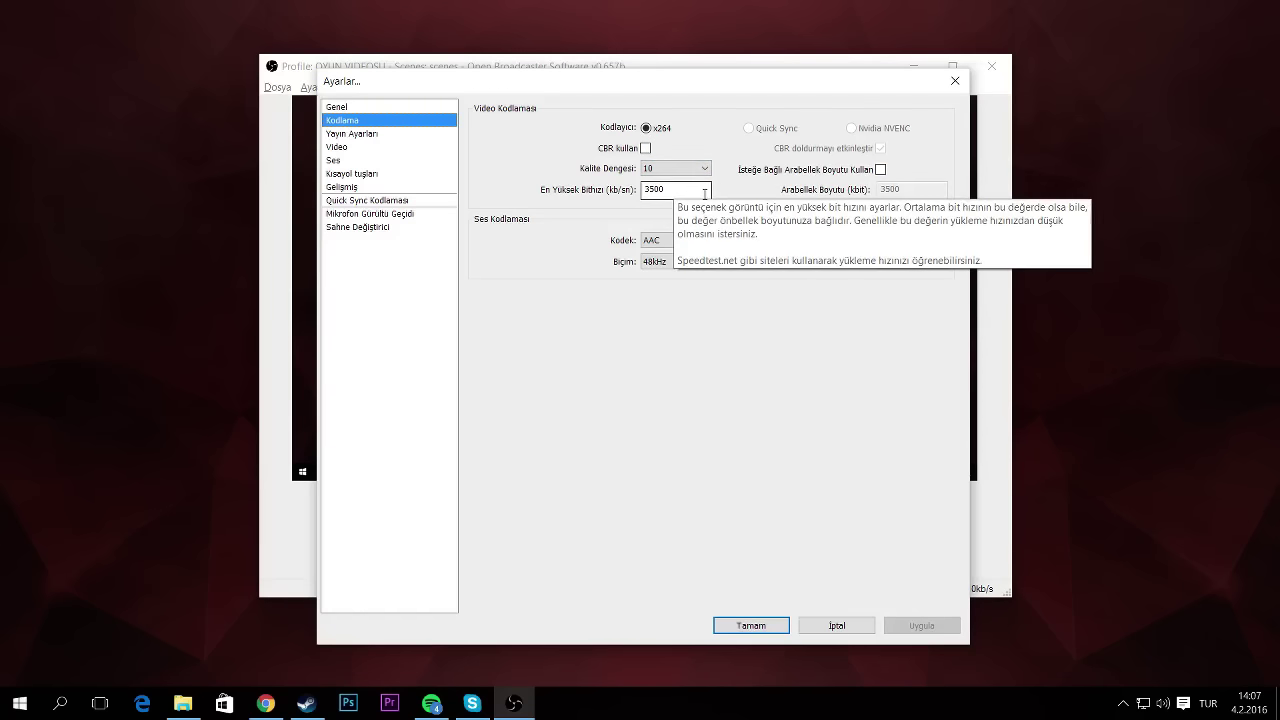
left_click_drag(704, 192, 557, 198)
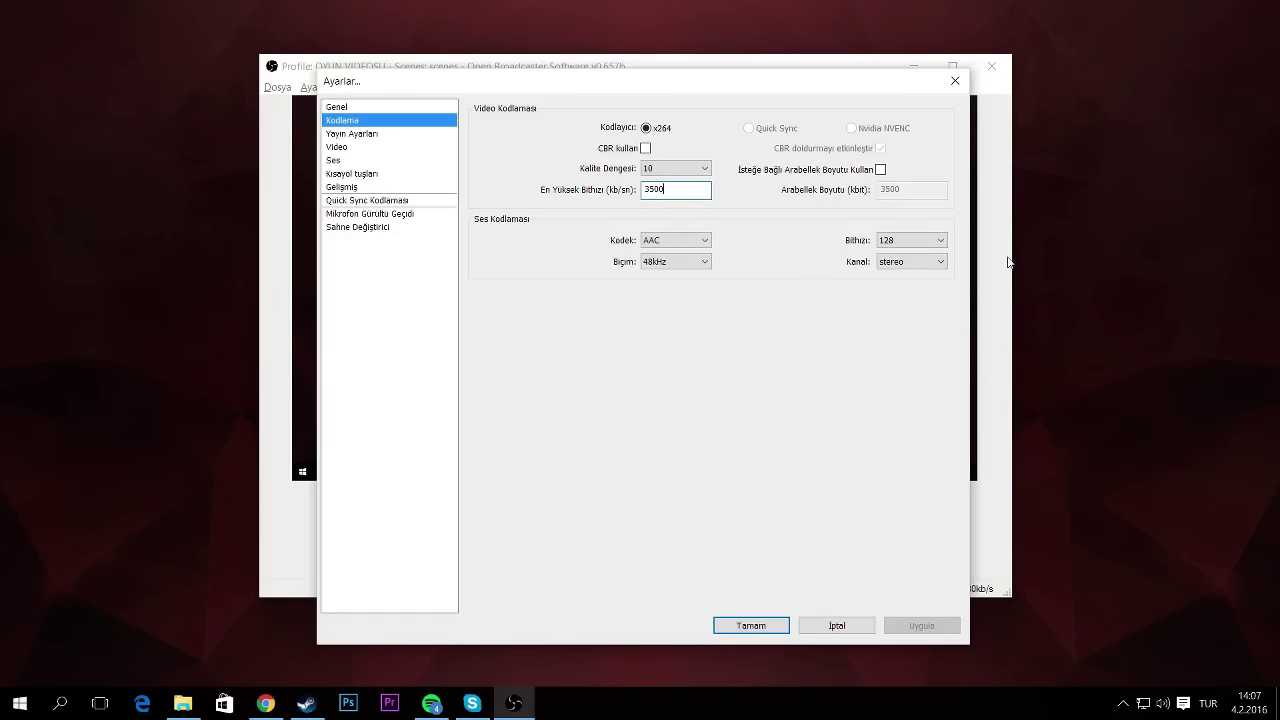
left_click(941, 241)
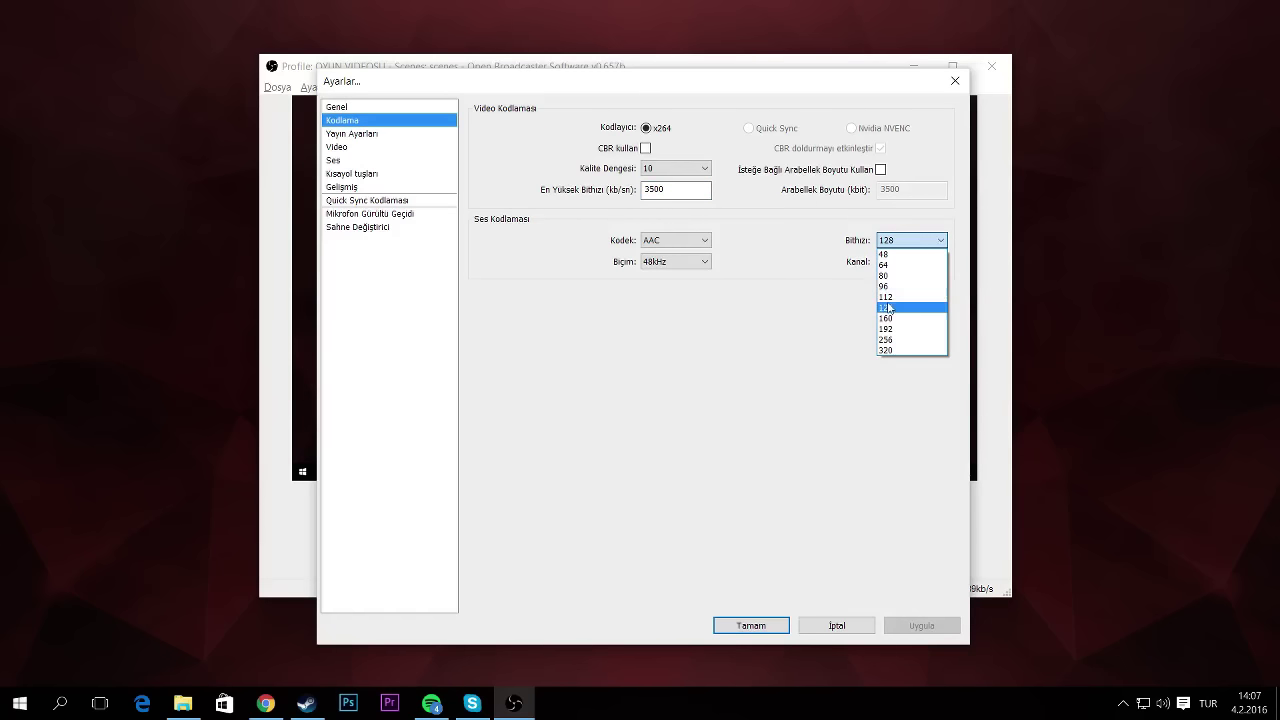
left_click(771, 363)
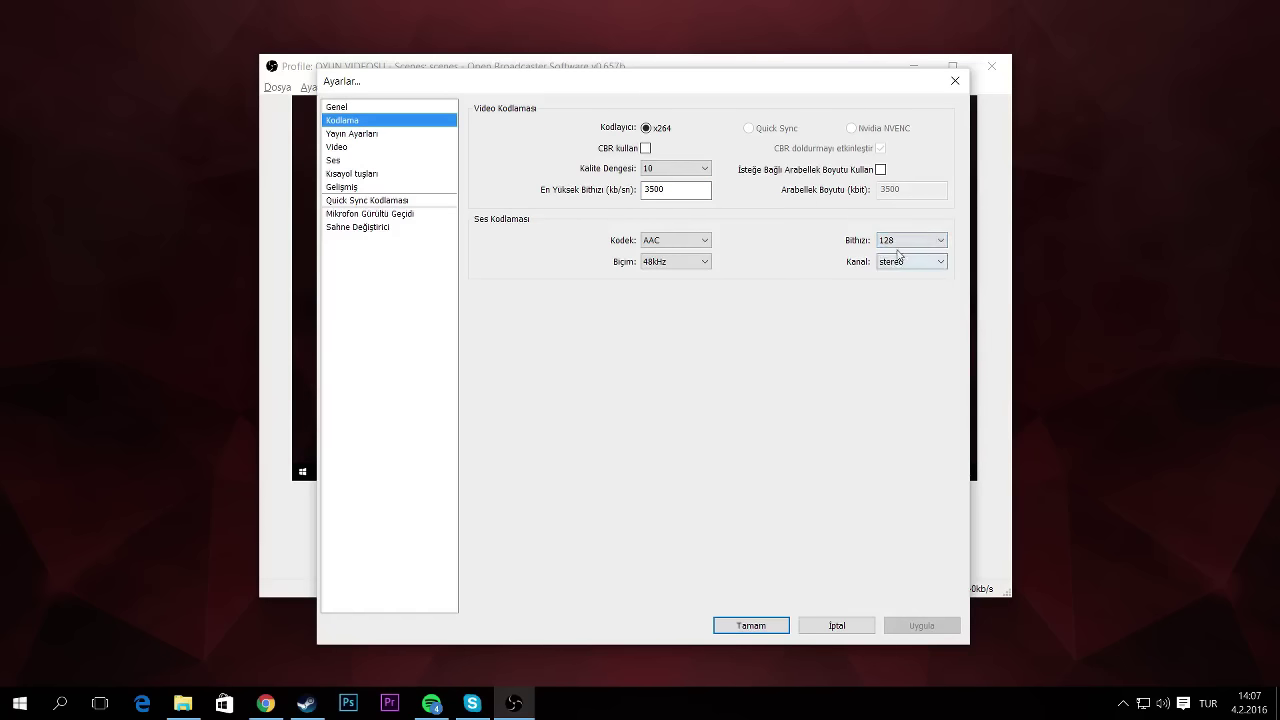
Step: Examine the output mode options and the recording file path in the broadcast settings
left_click(350, 134)
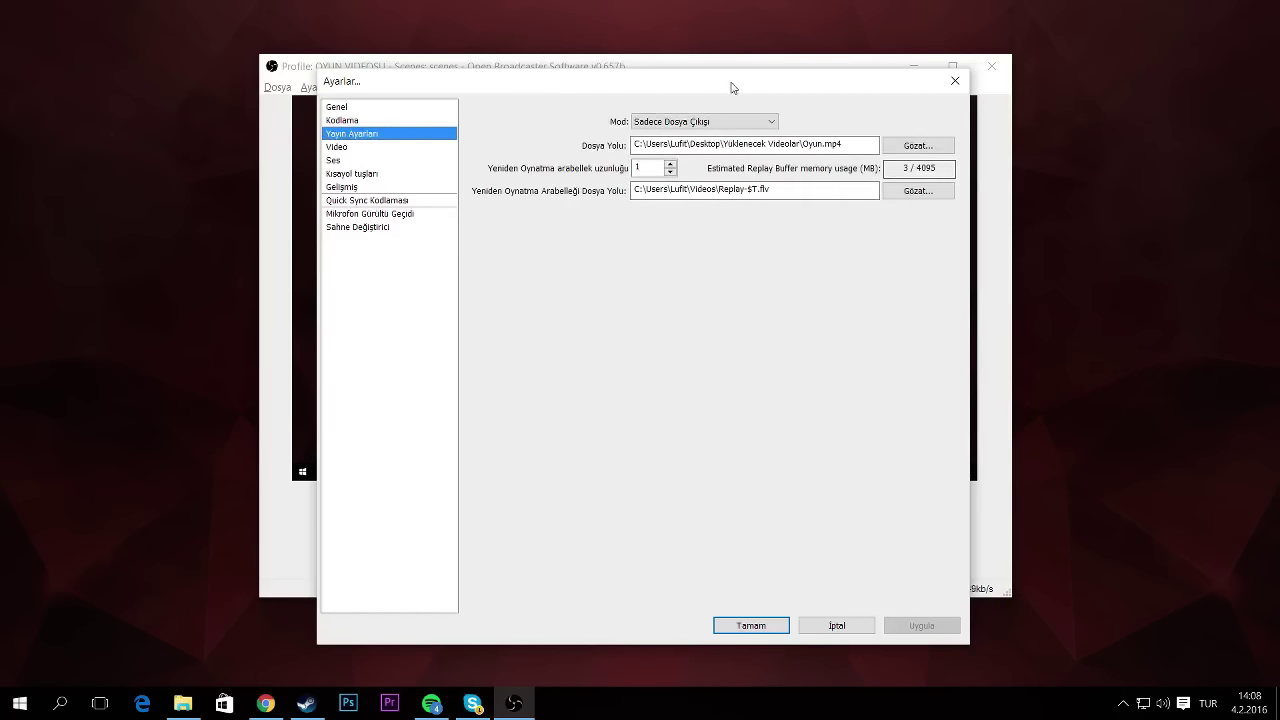
mouse_move(731, 87)
left_mouse_down()
mouse_move(803, 89)
mouse_move(749, 69)
left_mouse_up()
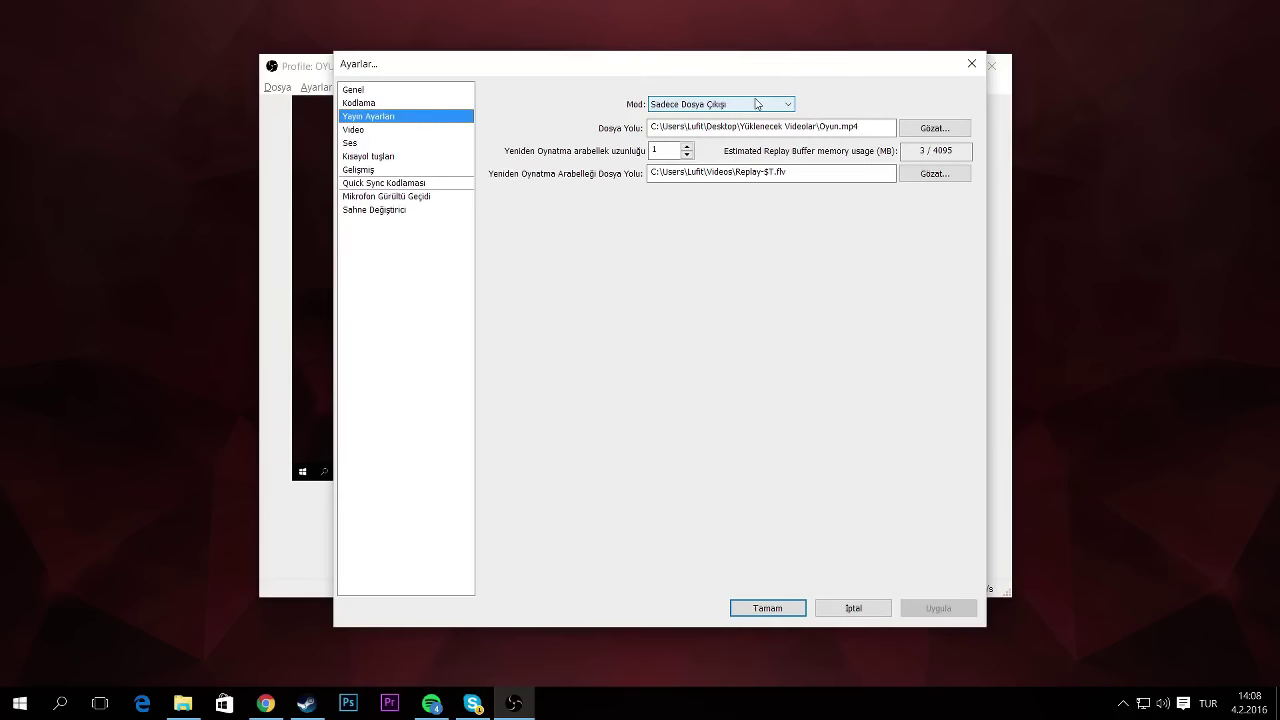
left_click(756, 104)
left_click(757, 105)
left_click(862, 131)
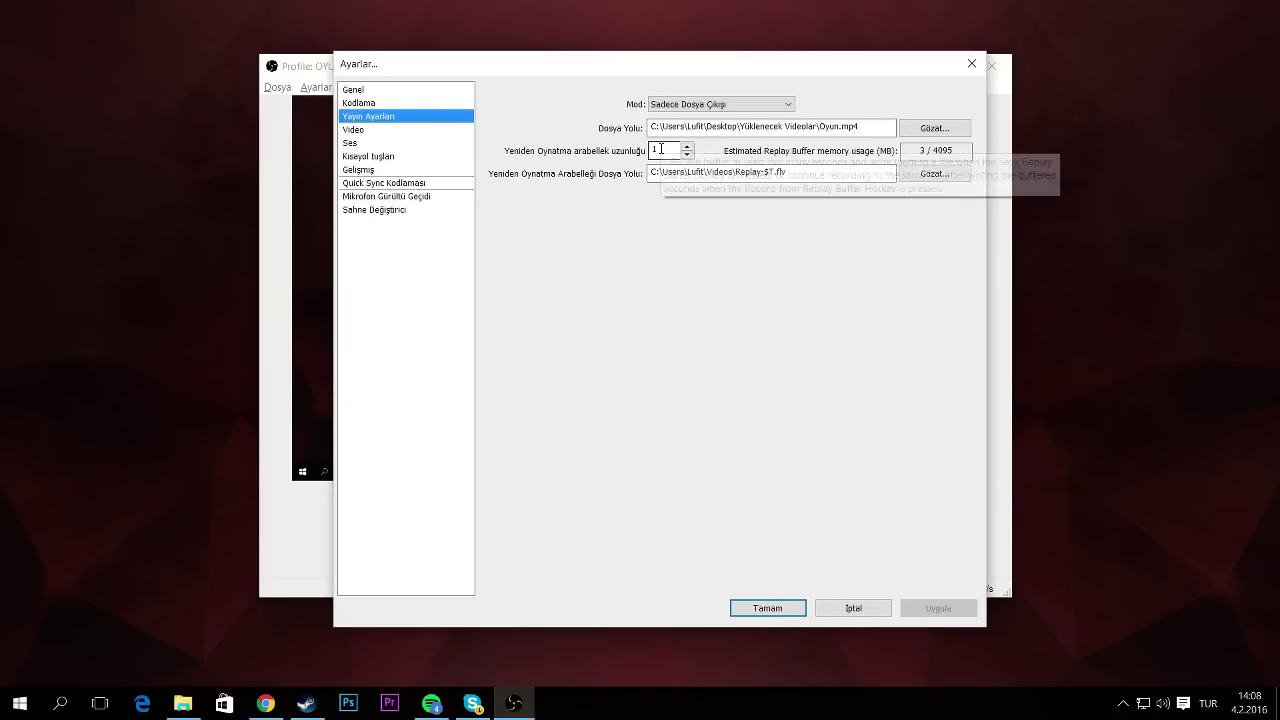
Step: Check which graphics cards are available in the video settings
left_click(390, 130)
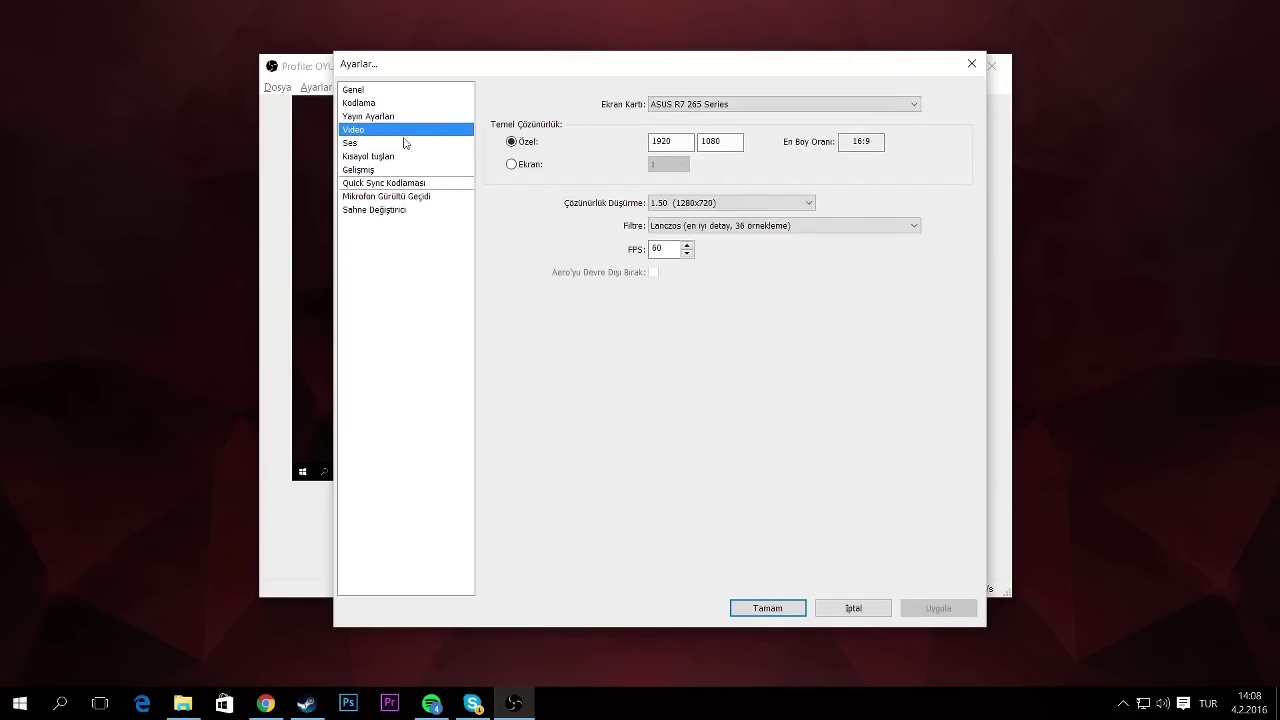
left_click(743, 105)
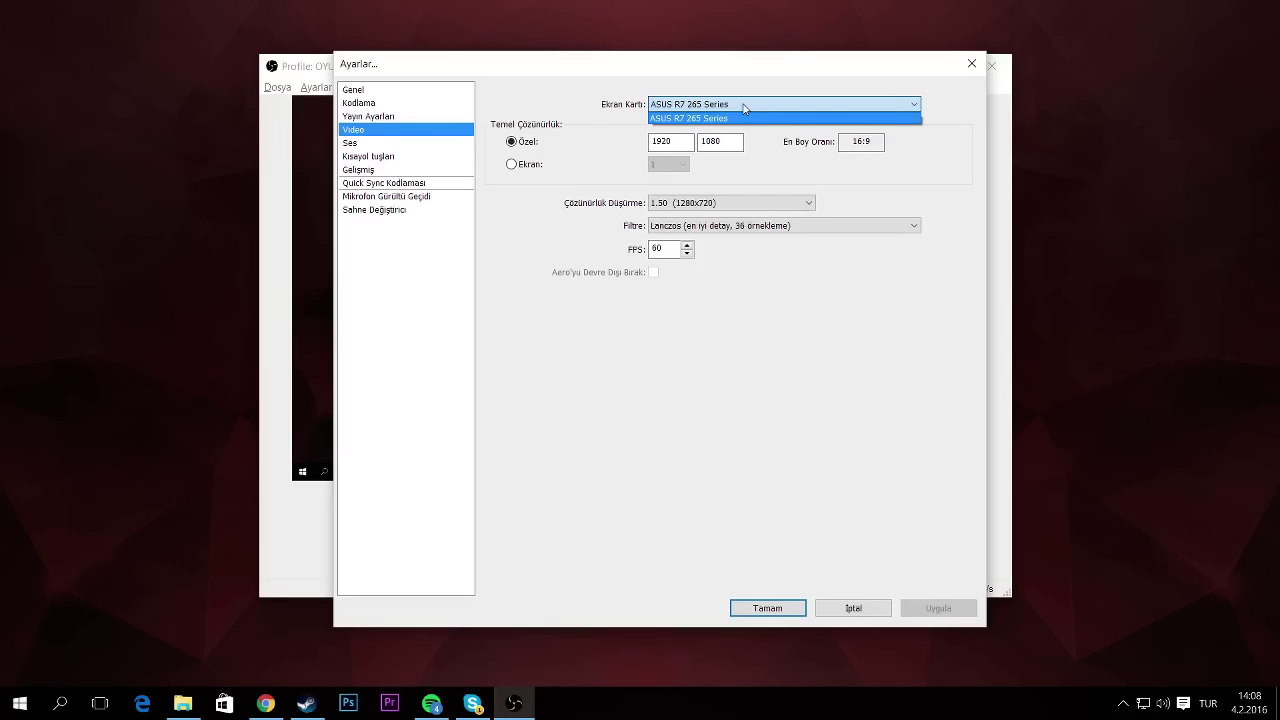
left_click(743, 108)
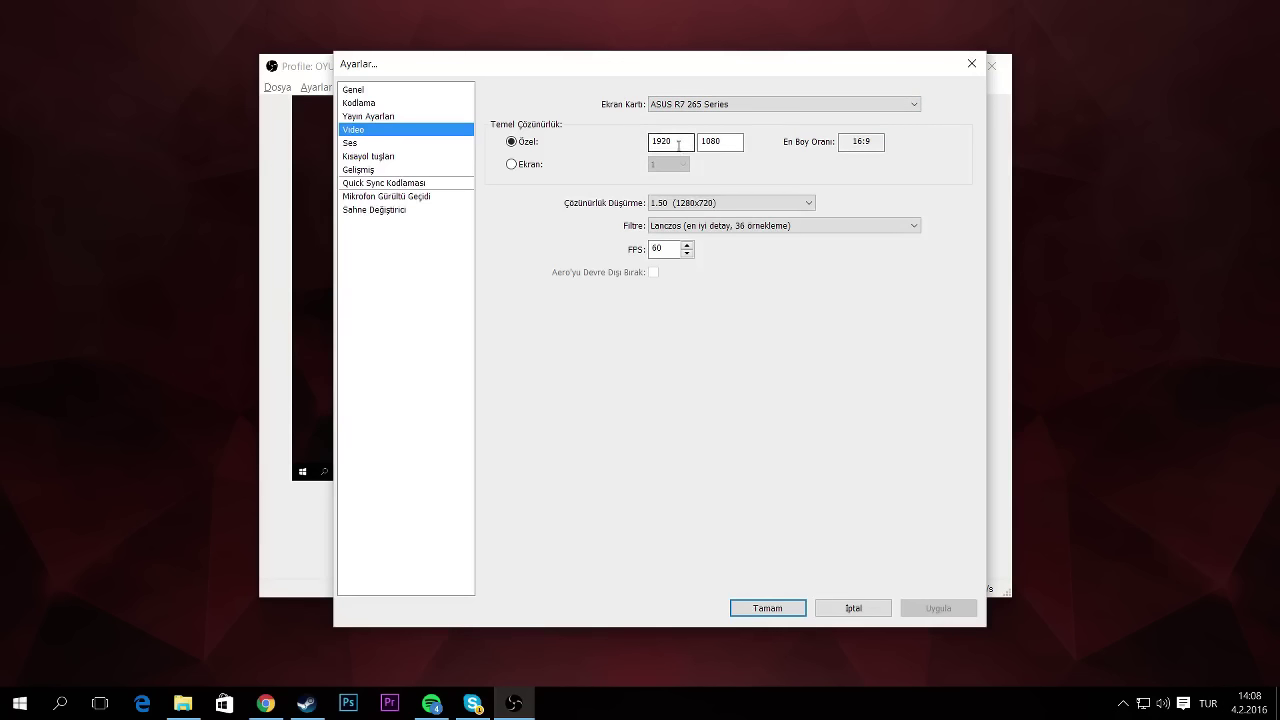
Step: Try the monitor-based base resolution and return to the custom 1920x1080 base resolution
left_click_drag(678, 145, 631, 146)
key("Tab")
left_click(522, 166)
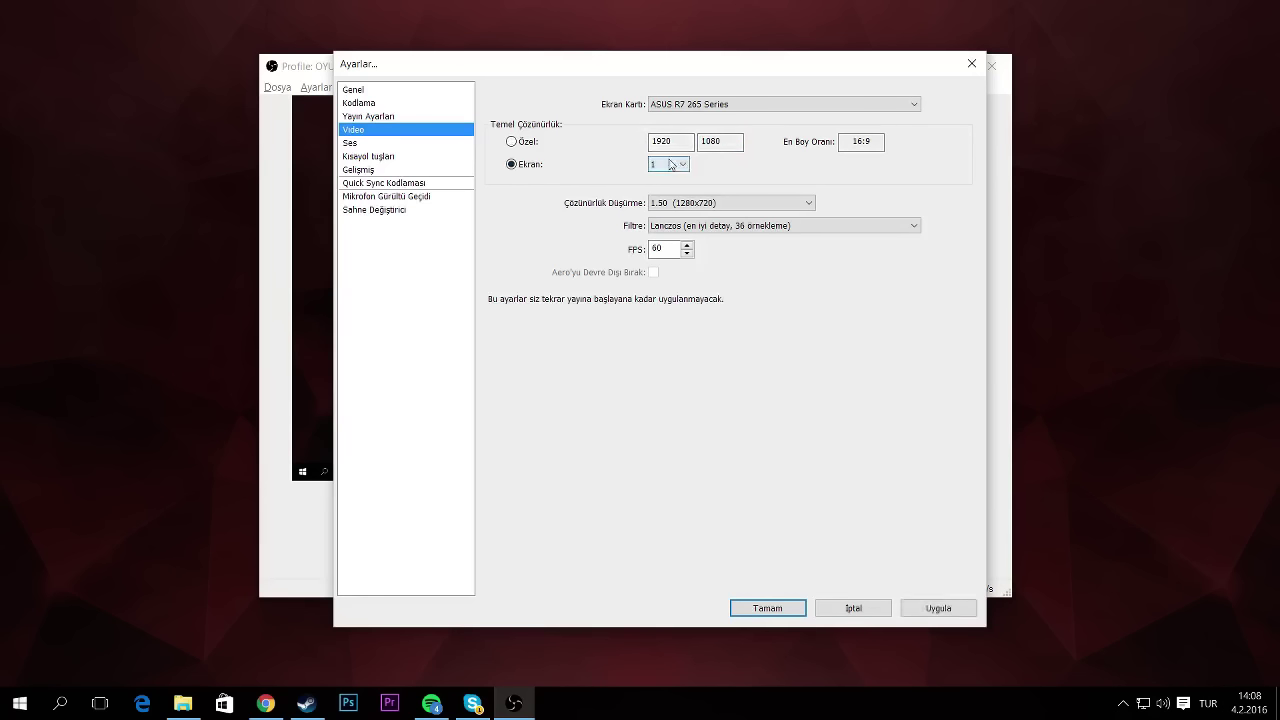
left_click(672, 165)
left_click(674, 169)
left_click(516, 142)
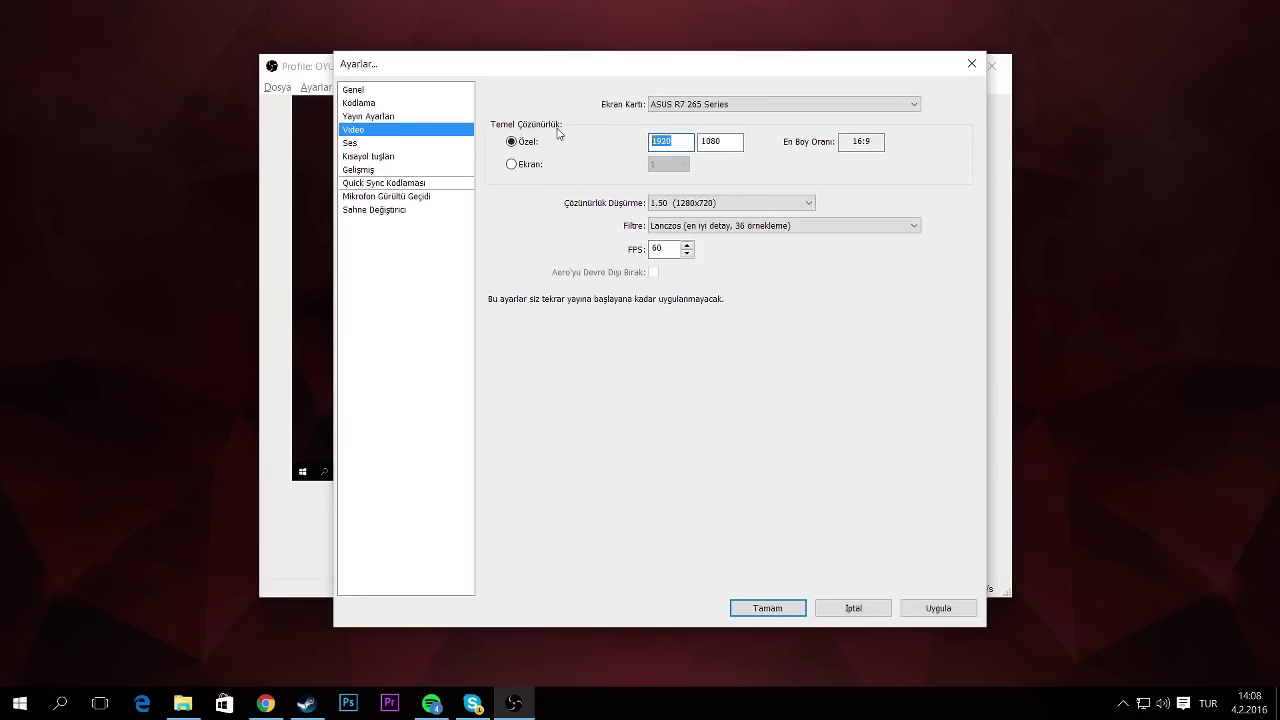
type("1000")
left_click(530, 165)
left_click(529, 143)
left_click(712, 147)
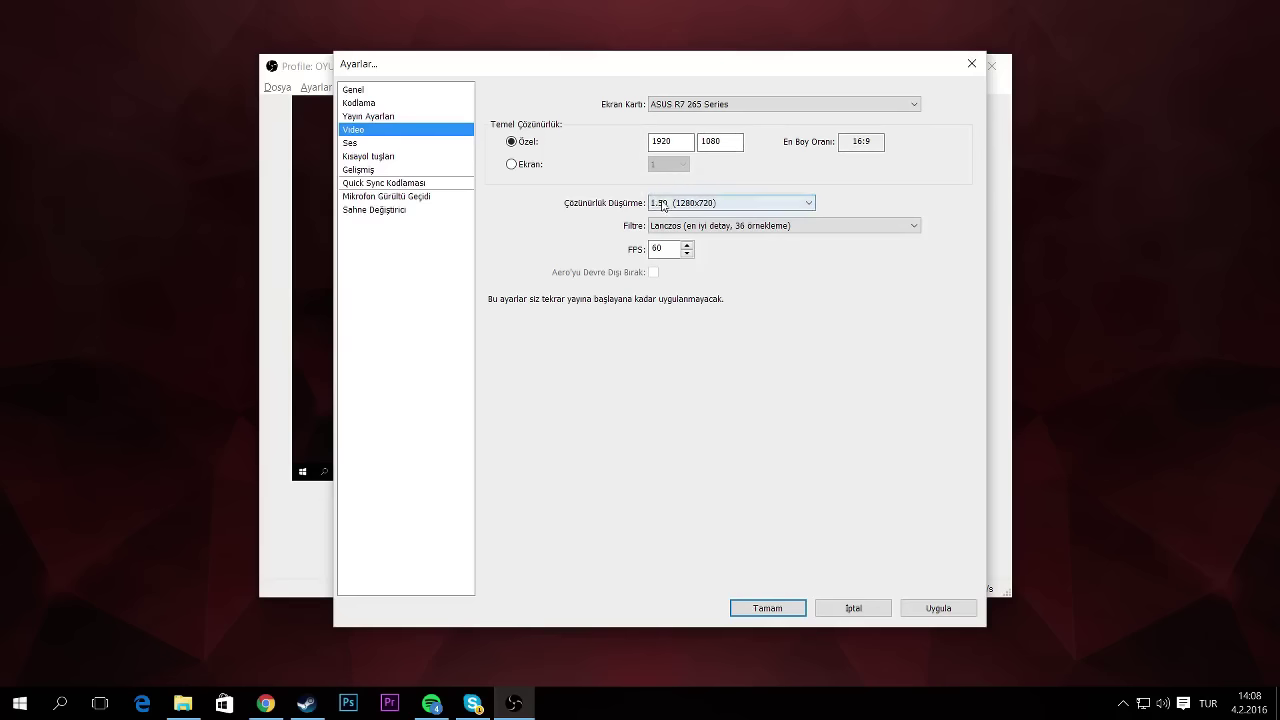
Step: Try no resolution downscaling (1920x1080) and return the downscale to 1.50 (1280x720)
left_click(686, 206)
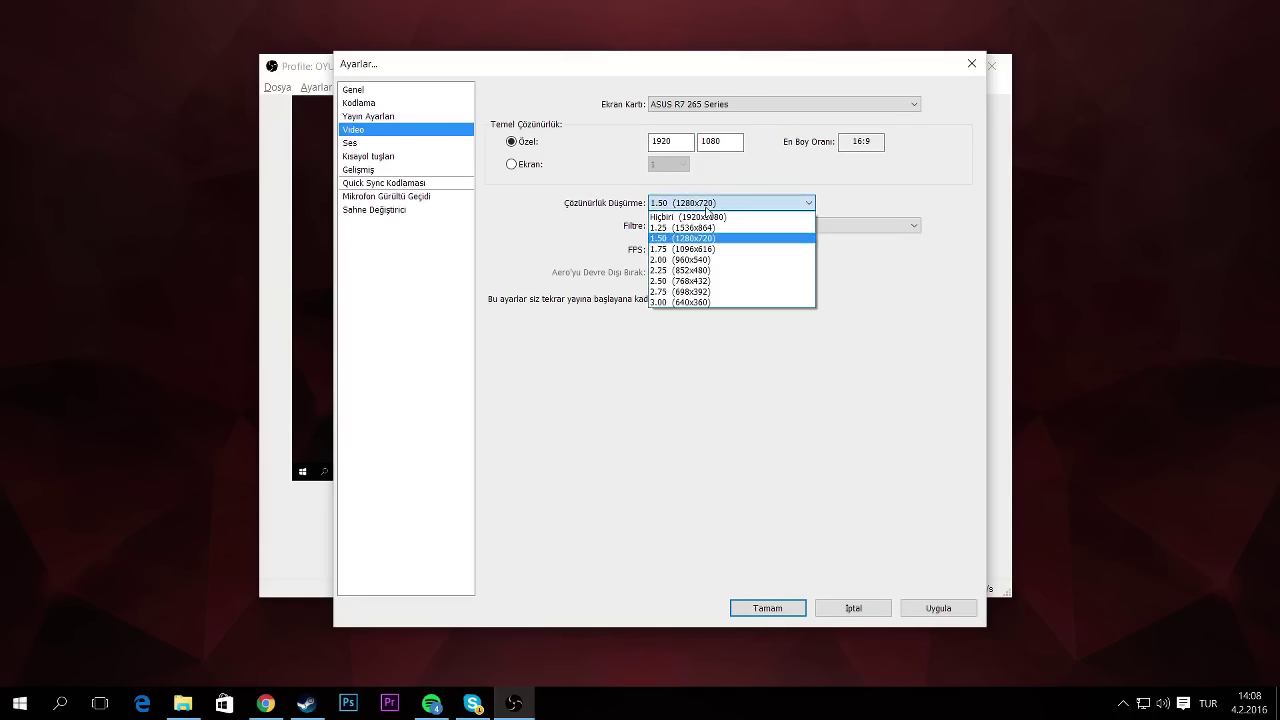
left_click(731, 217)
left_click(712, 205)
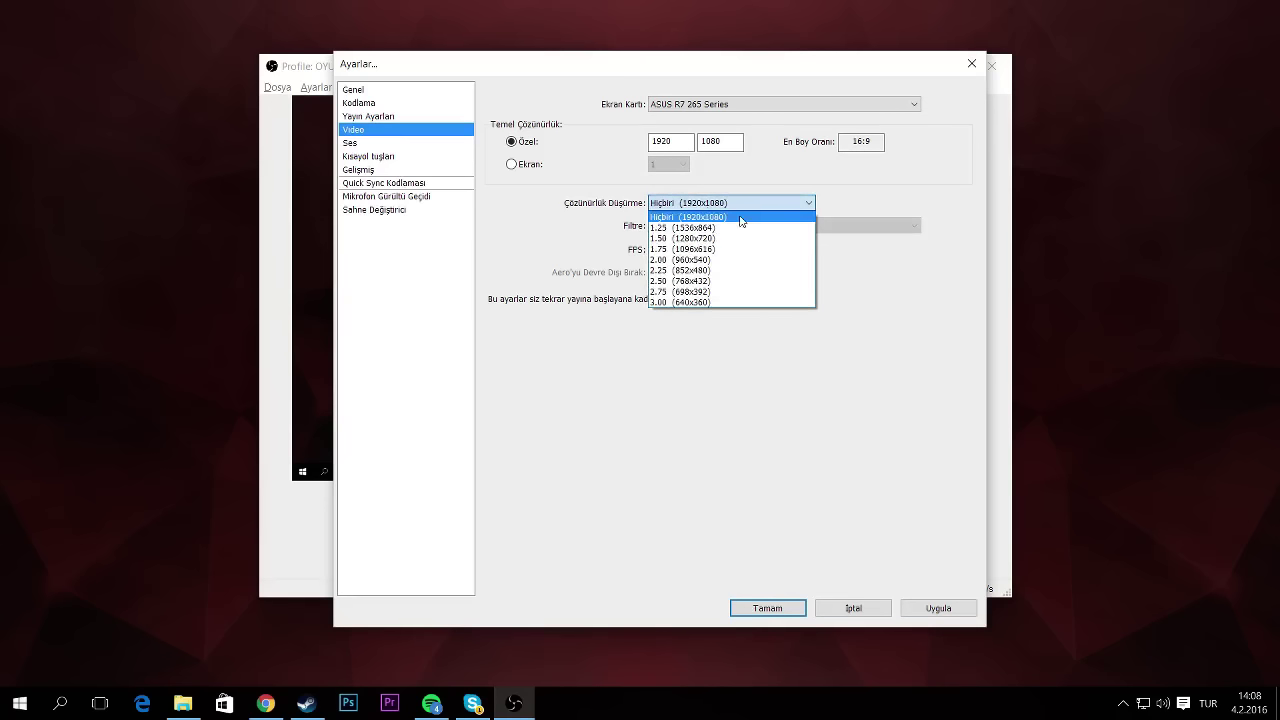
left_click(731, 238)
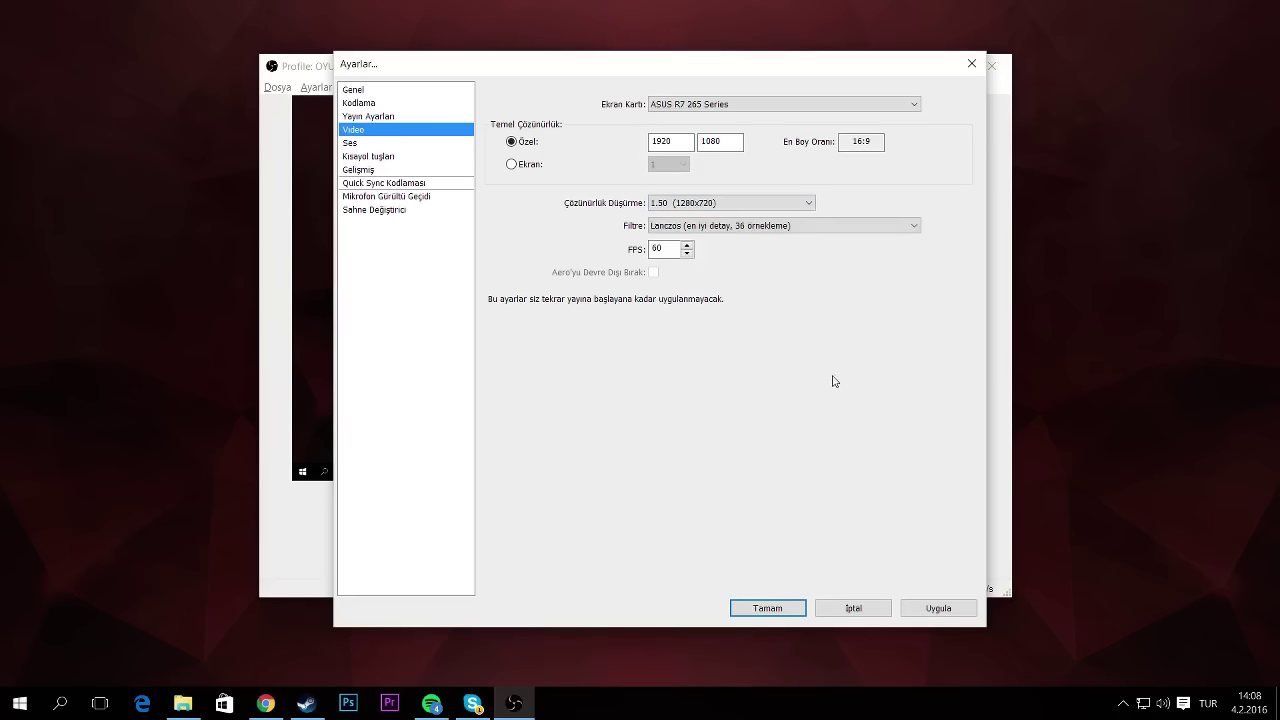
Step: Select the Lanczos filter (best detail, 36 samples) for downscaling and check the FPS value
left_click(728, 227)
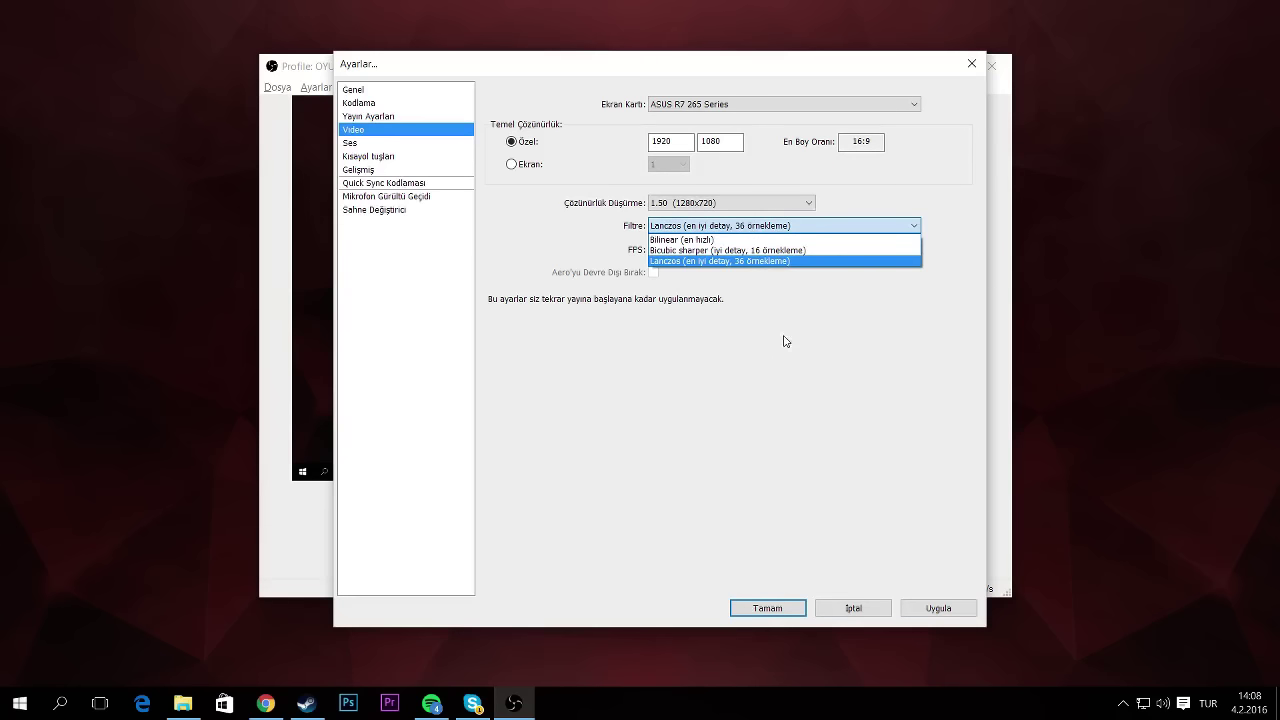
left_click(749, 261)
left_click(745, 226)
left_click(736, 262)
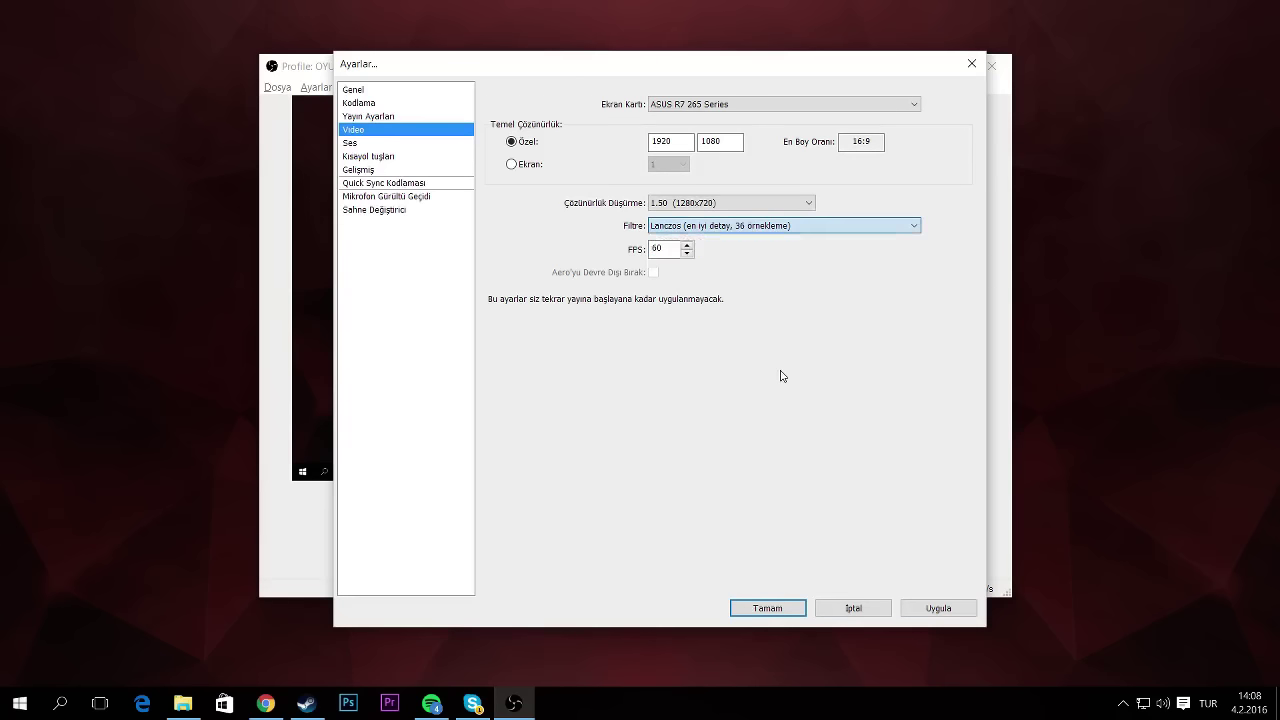
double_click(668, 252)
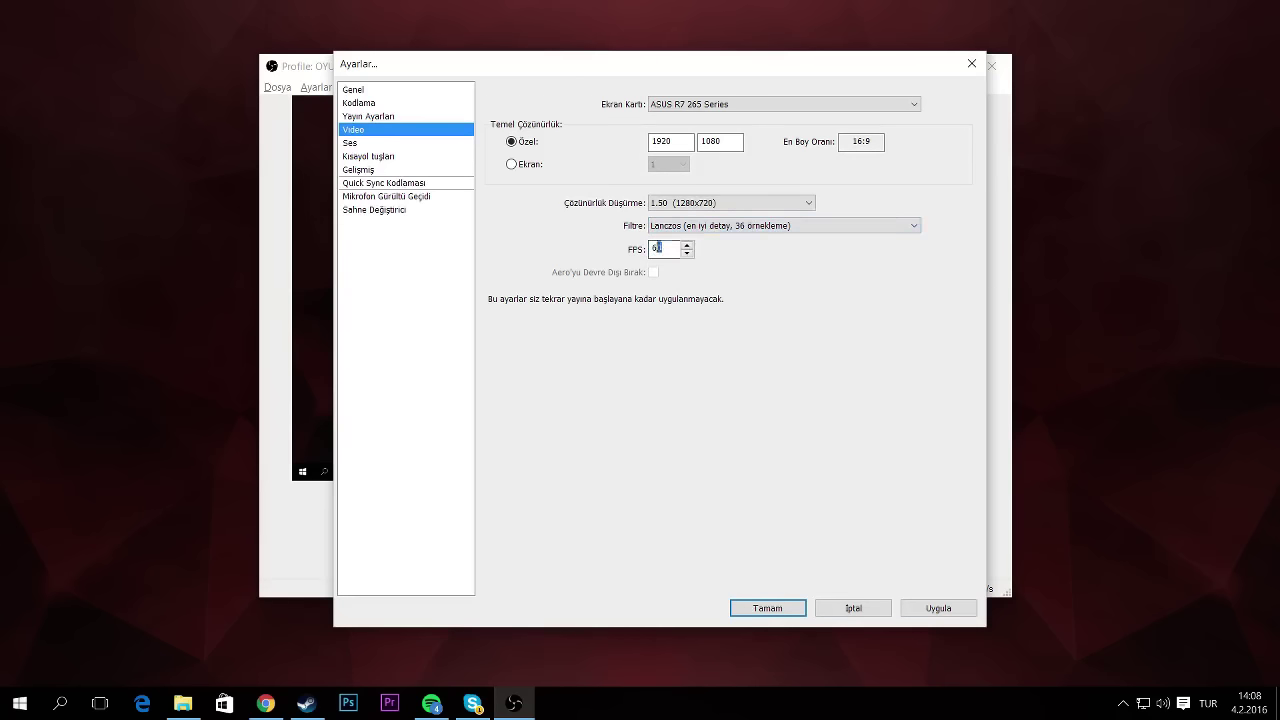
left_click(667, 252)
left_click_drag(670, 250, 654, 246)
Step: In the audio settings, select Microphone (2- USB PnP Sound Device) as the microphone device and check its boost value
left_click(378, 142)
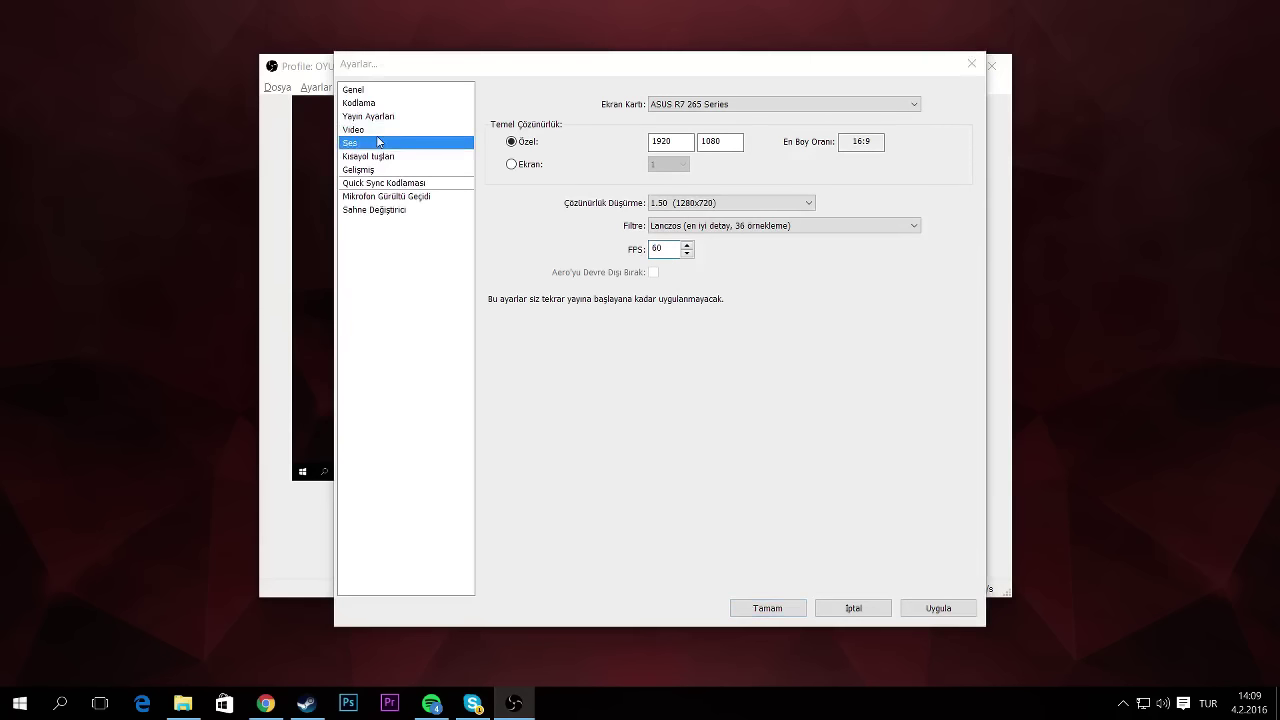
left_click(654, 410)
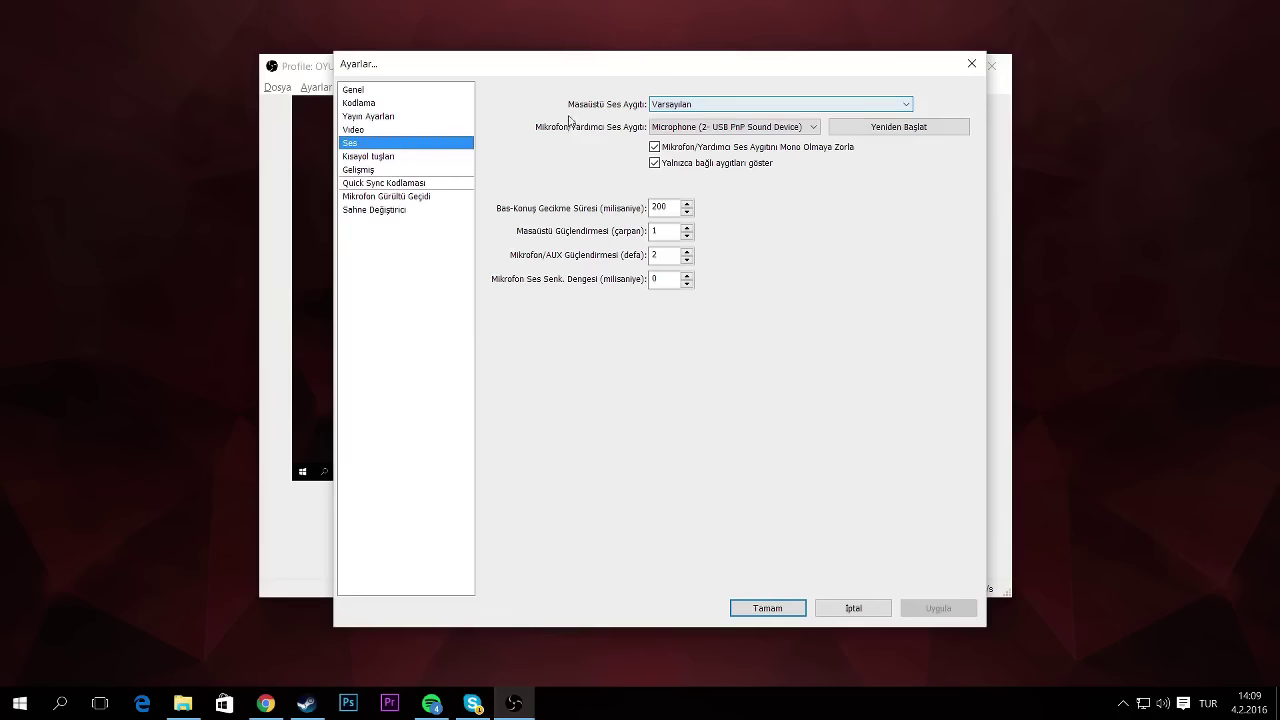
left_click(661, 128)
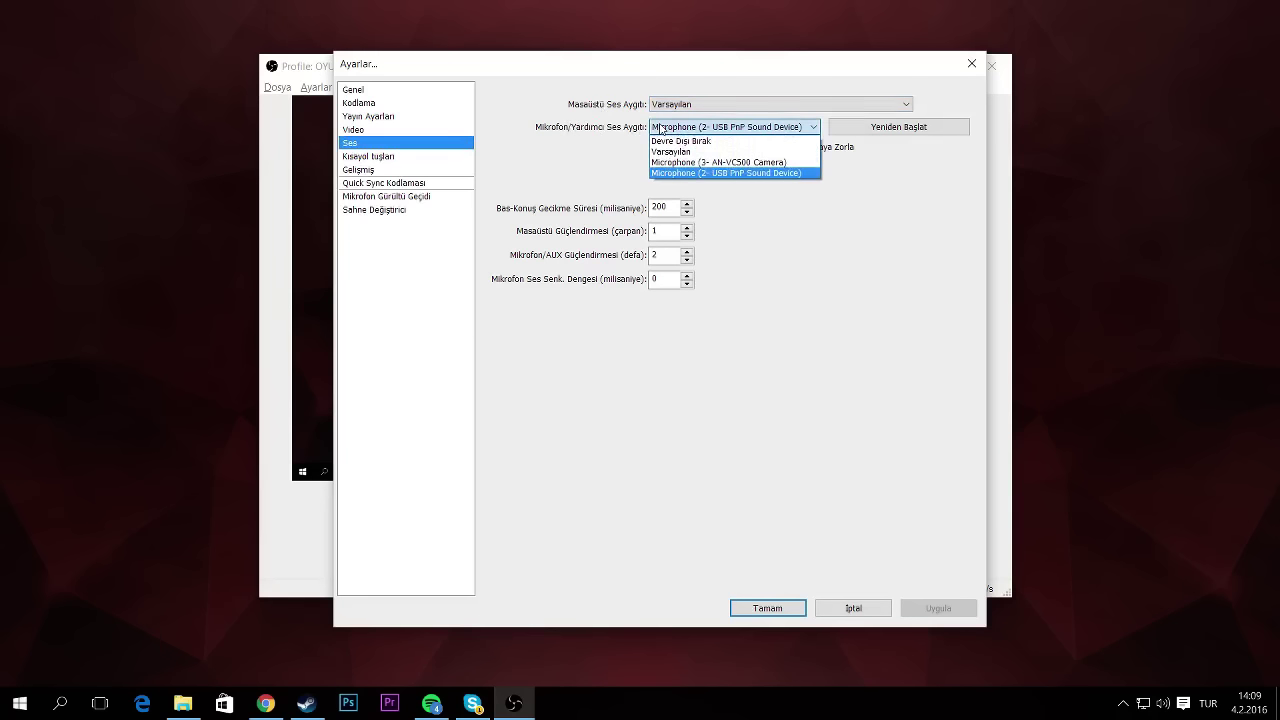
left_click(757, 173)
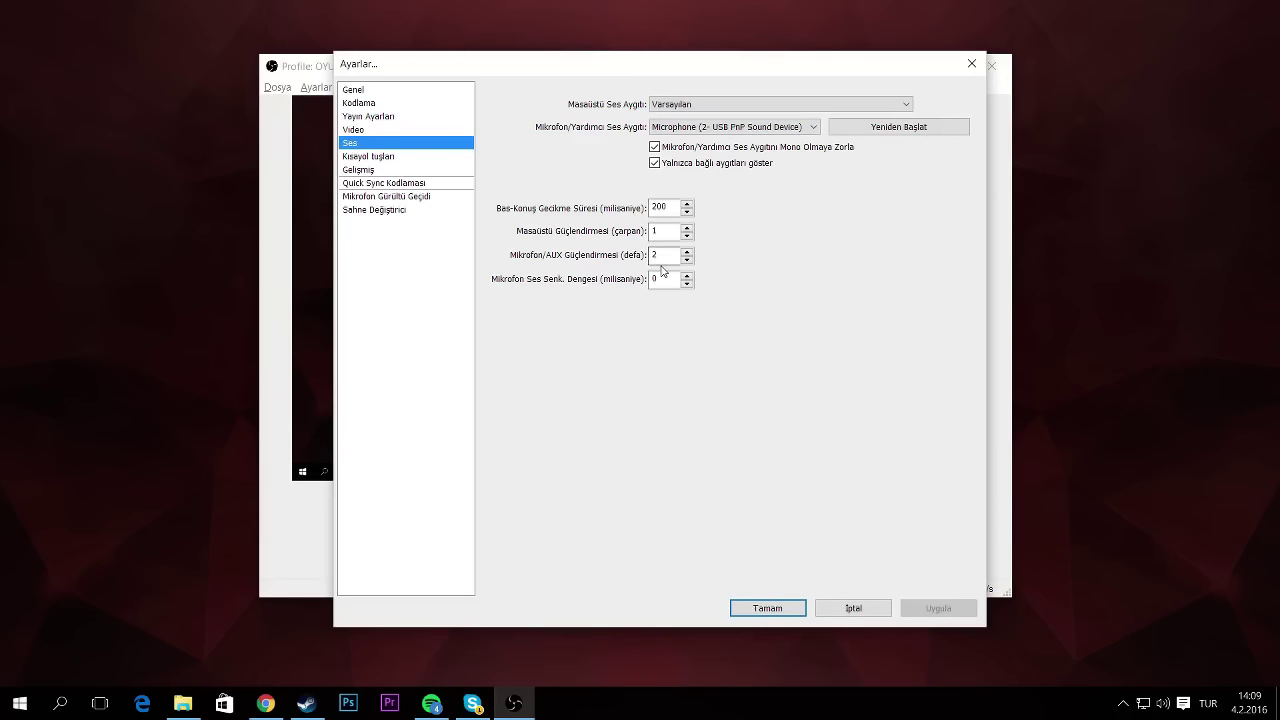
left_click_drag(659, 254, 647, 262)
Step: Look over the hotkey, advanced, Quick Sync, microphone noise gate and scene switcher settings
left_click(386, 157)
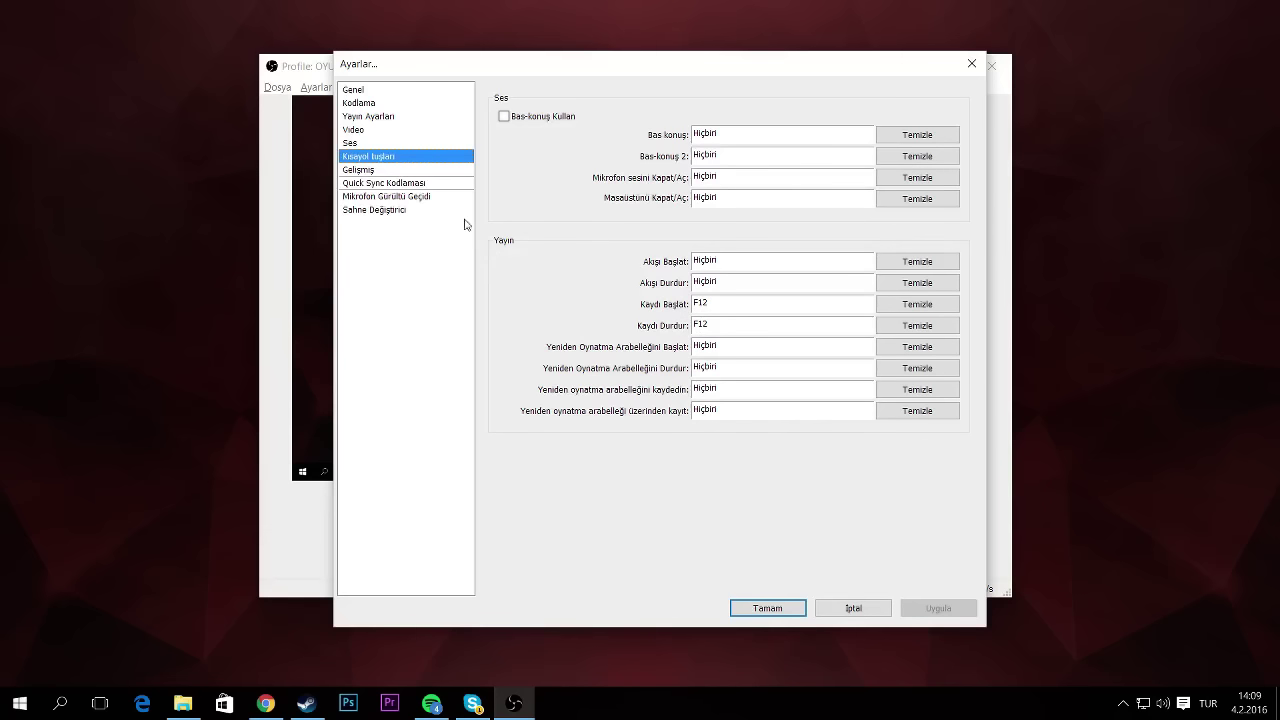
left_click(378, 171)
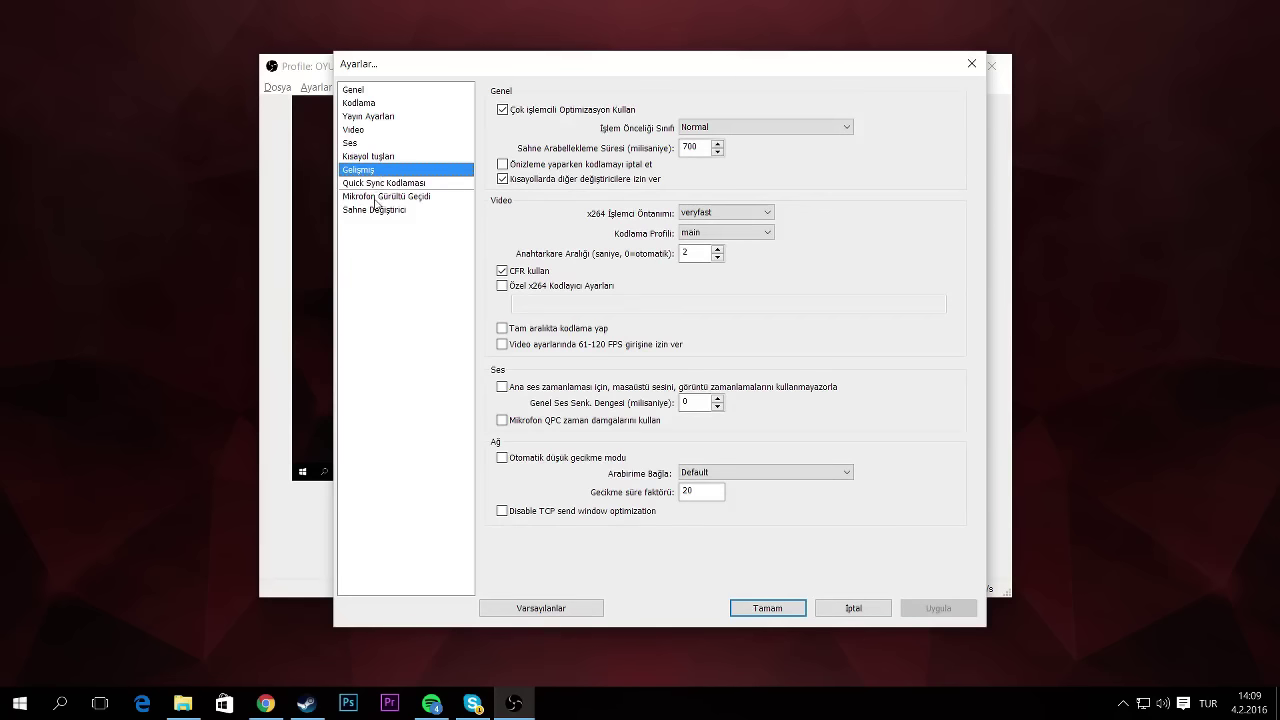
left_click(382, 185)
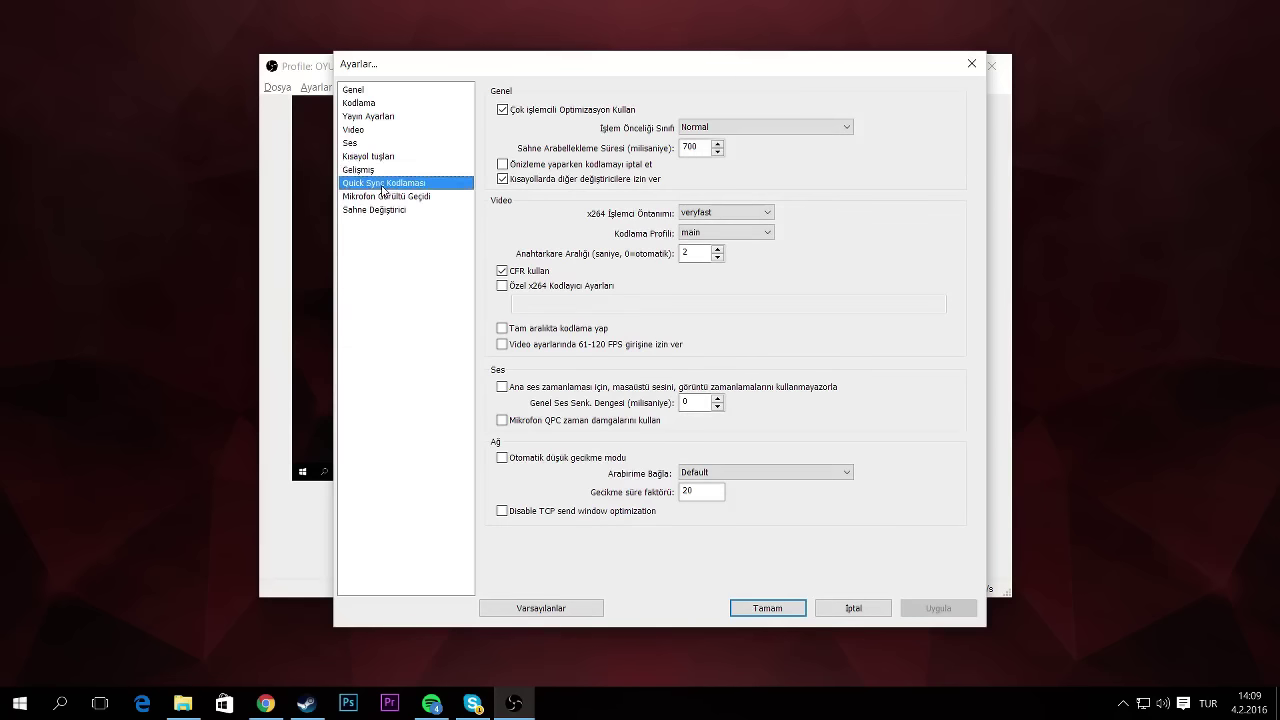
left_click(386, 198)
left_click(387, 211)
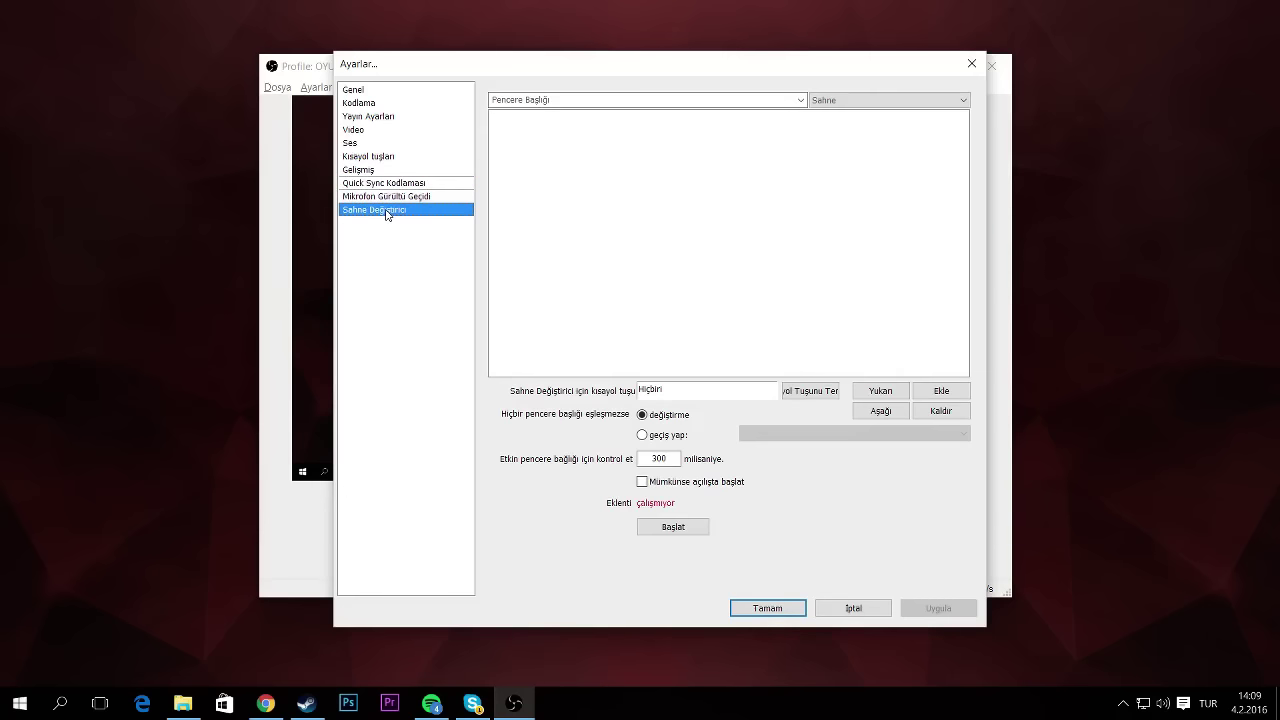
Step: Examine the advanced settings: scene buffering time, x264 CPU preset options, keyframe interval and latency factor
left_click(389, 168)
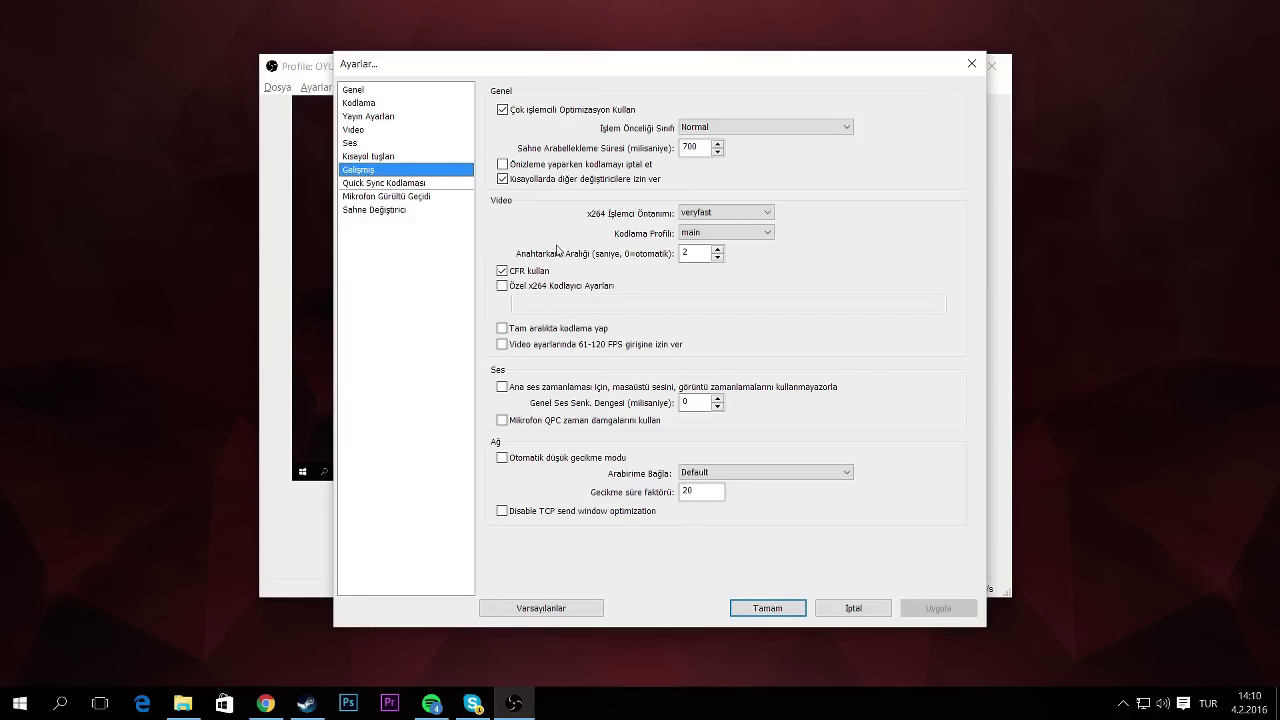
left_click(698, 147)
left_click(733, 214)
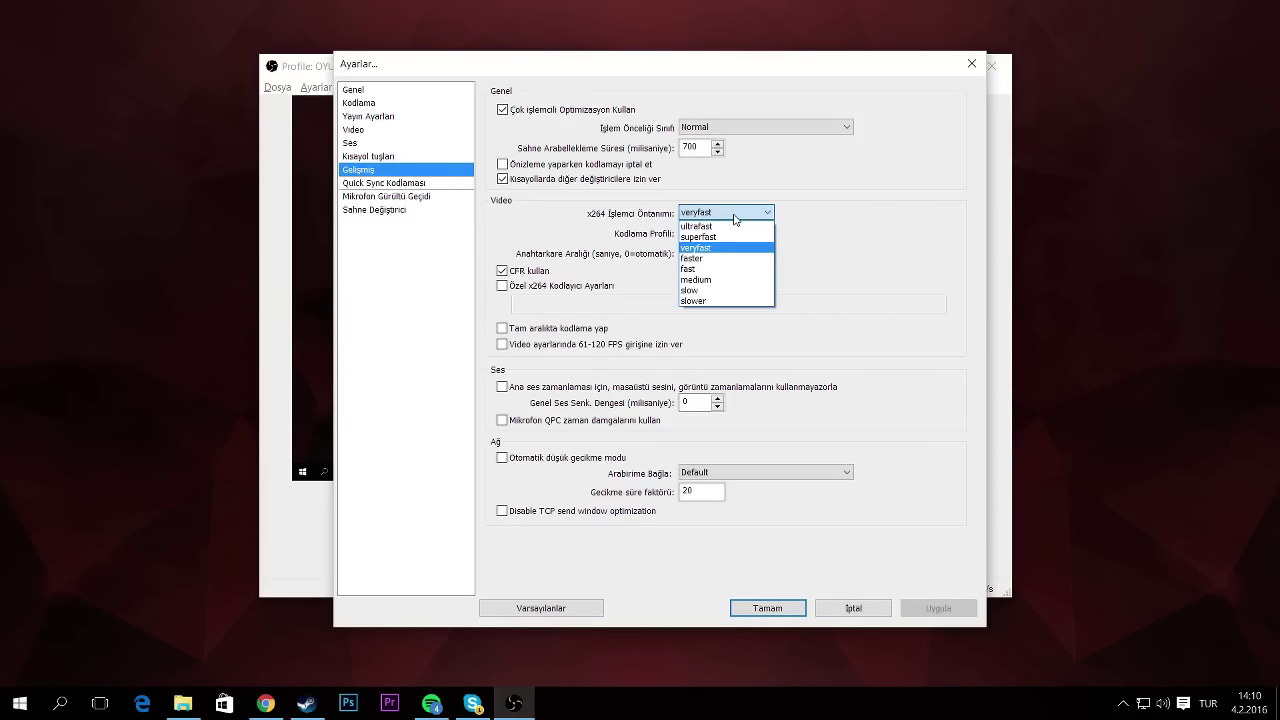
left_click(733, 219)
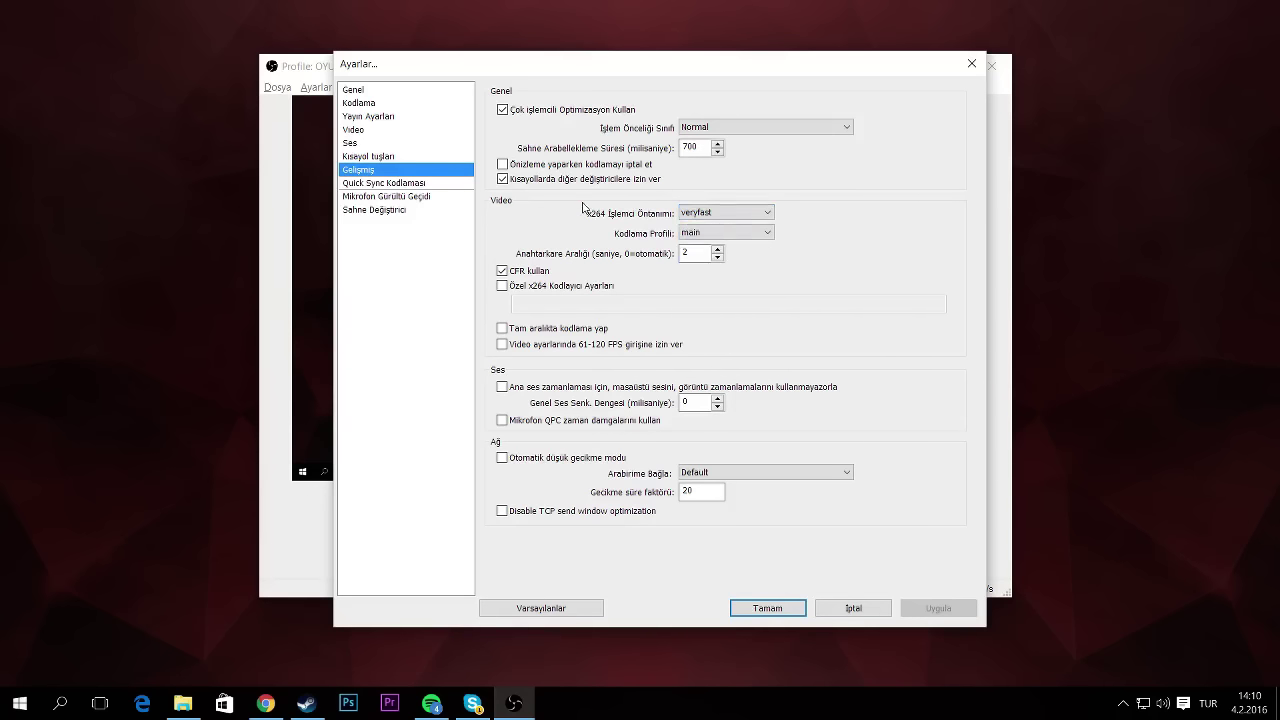
mouse_move(731, 216)
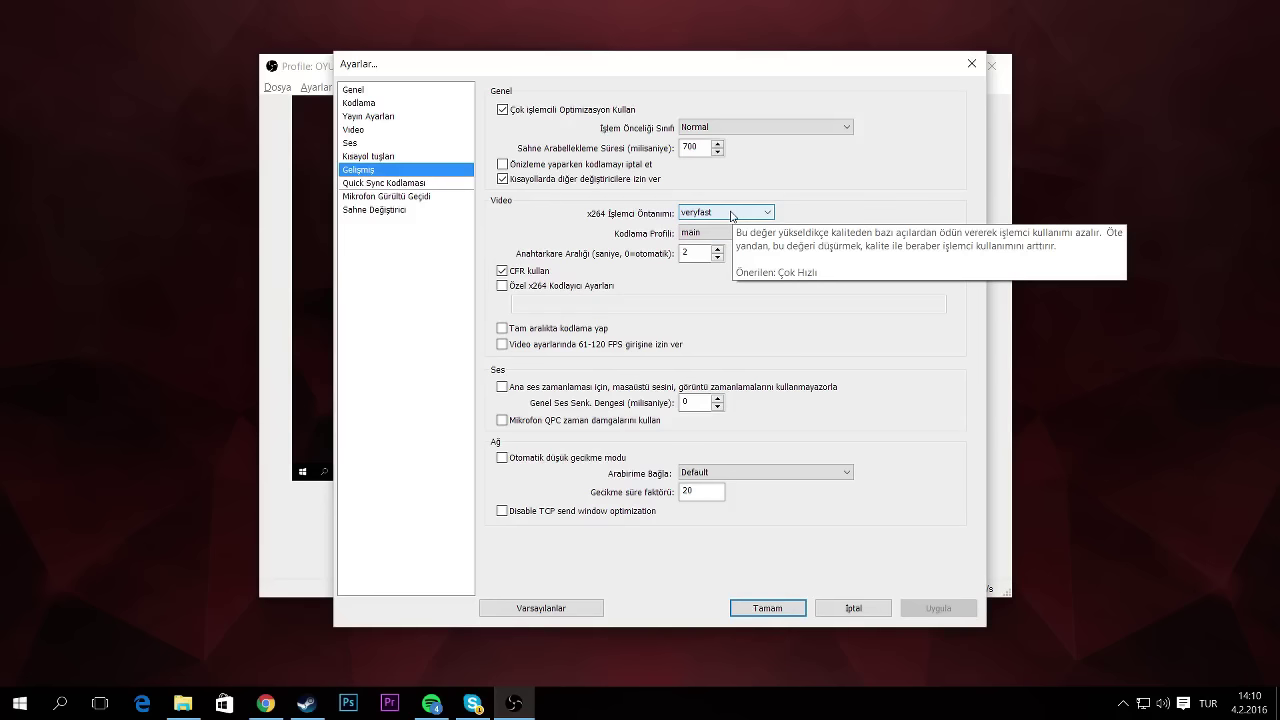
double_click(686, 252)
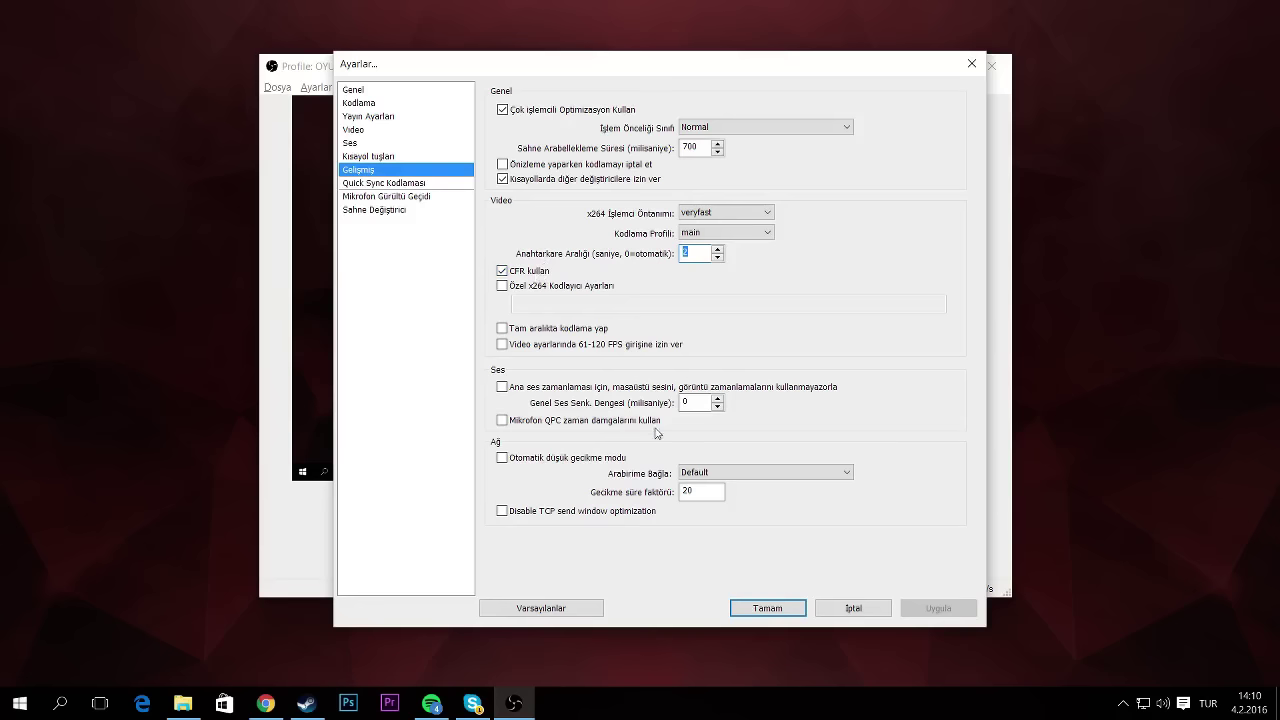
double_click(700, 491)
Step: Look through the noise gate, scene switcher, Quick Sync and advanced settings once more, and return to the general settings
left_click(410, 199)
left_click(400, 211)
left_click(400, 197)
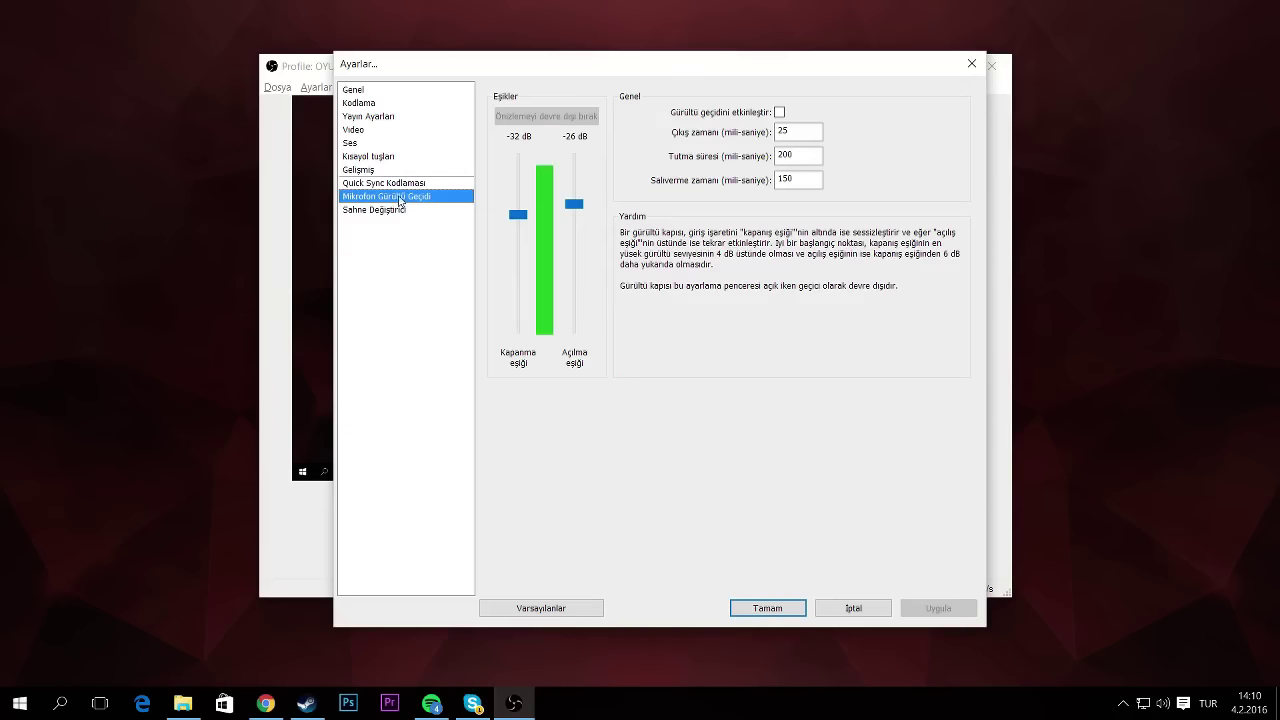
left_click(400, 184)
left_click(400, 170)
left_click(388, 92)
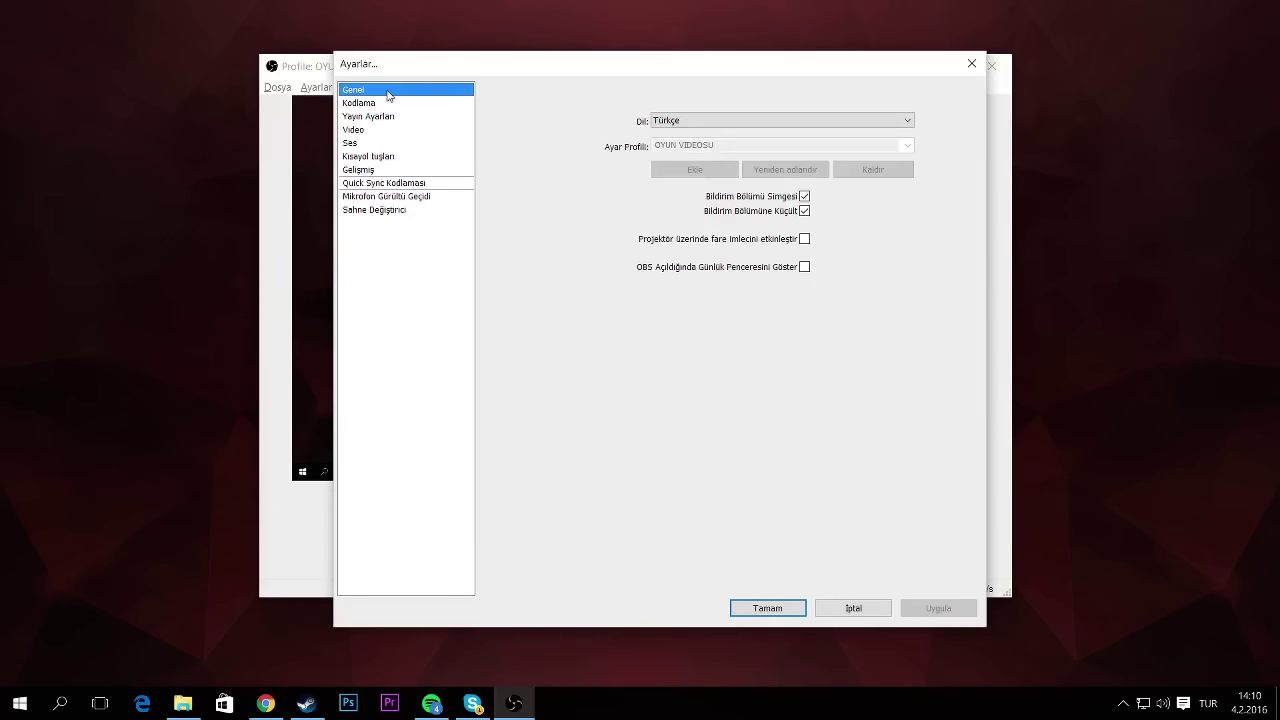
left_click_drag(551, 57, 543, 65)
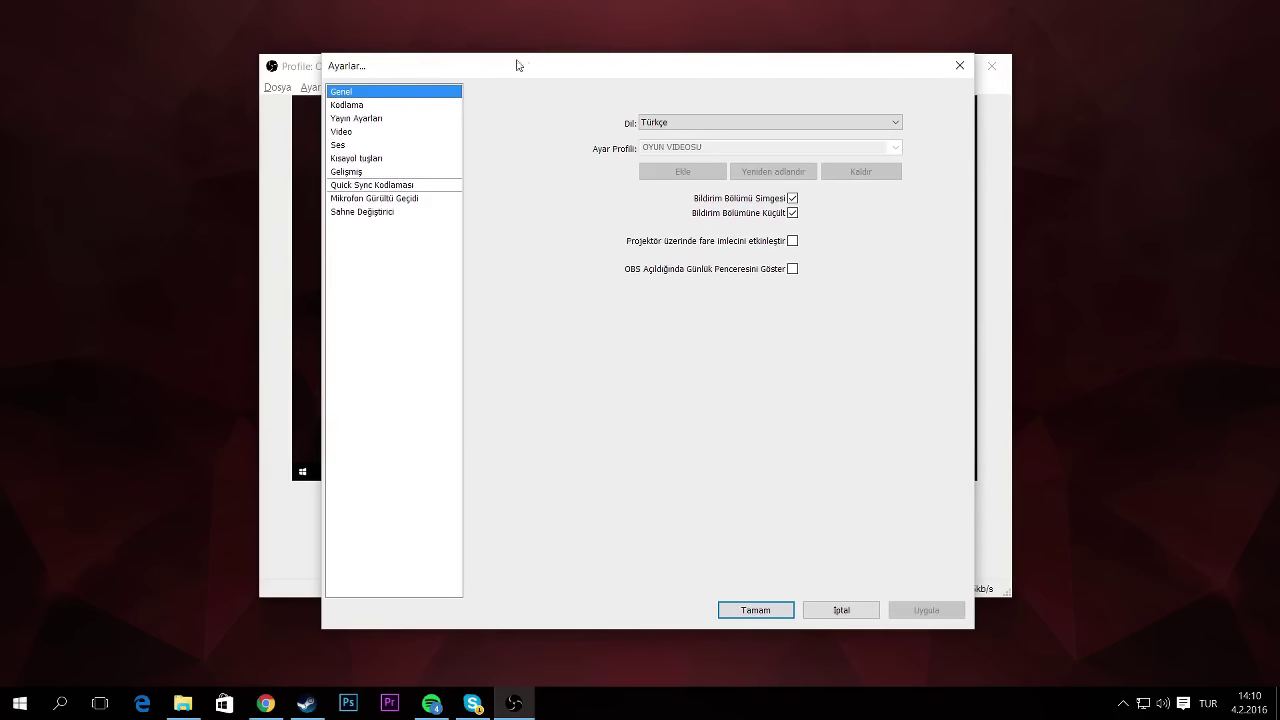